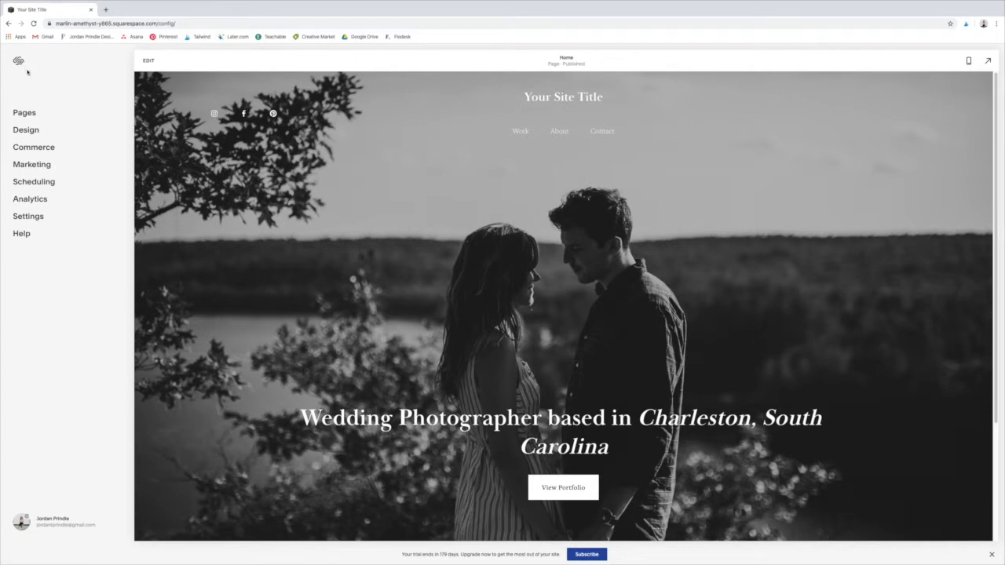
Step: Add a page to the Not Linked section using the General 6 layout and name it "About"
click(29, 116)
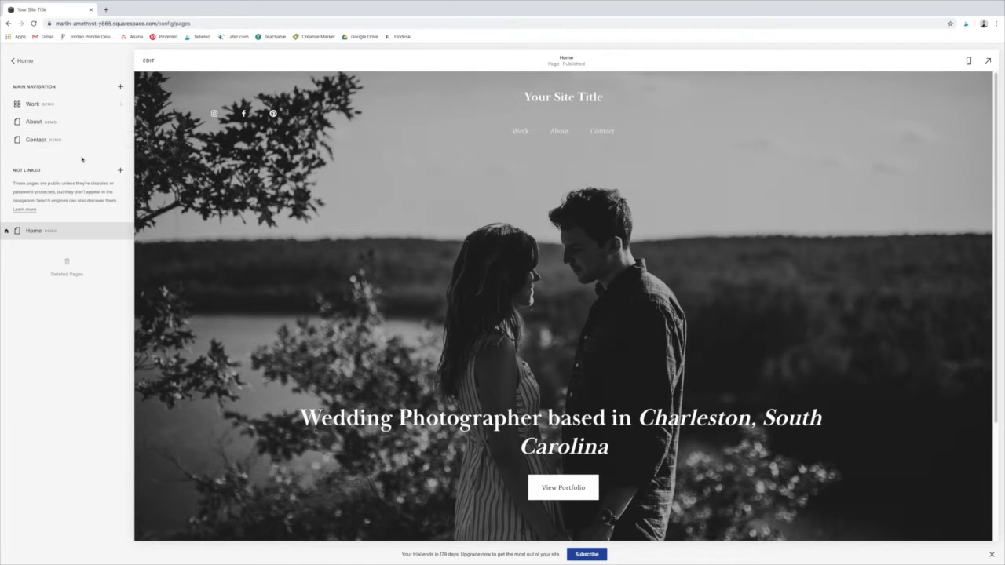
click(120, 172)
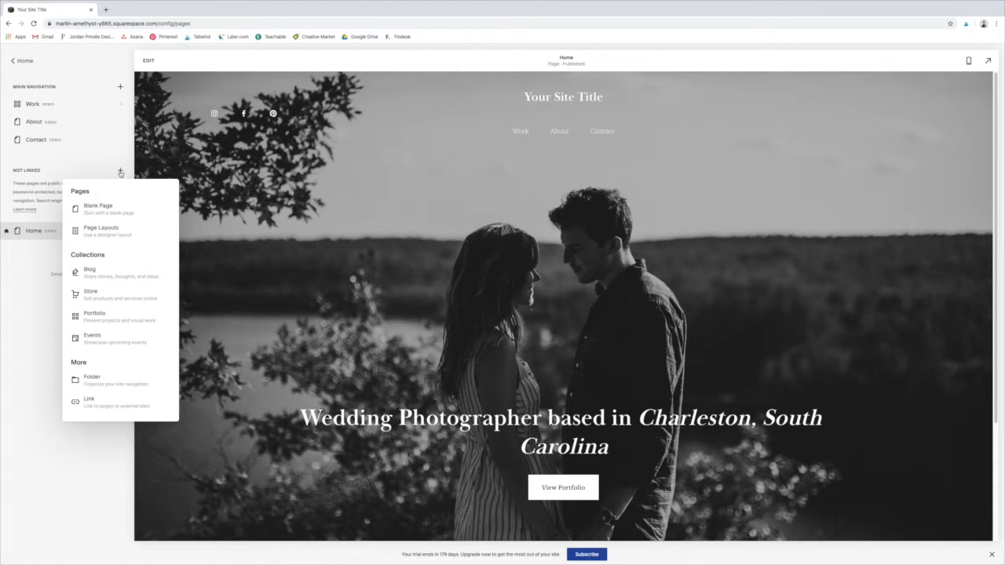
click(116, 231)
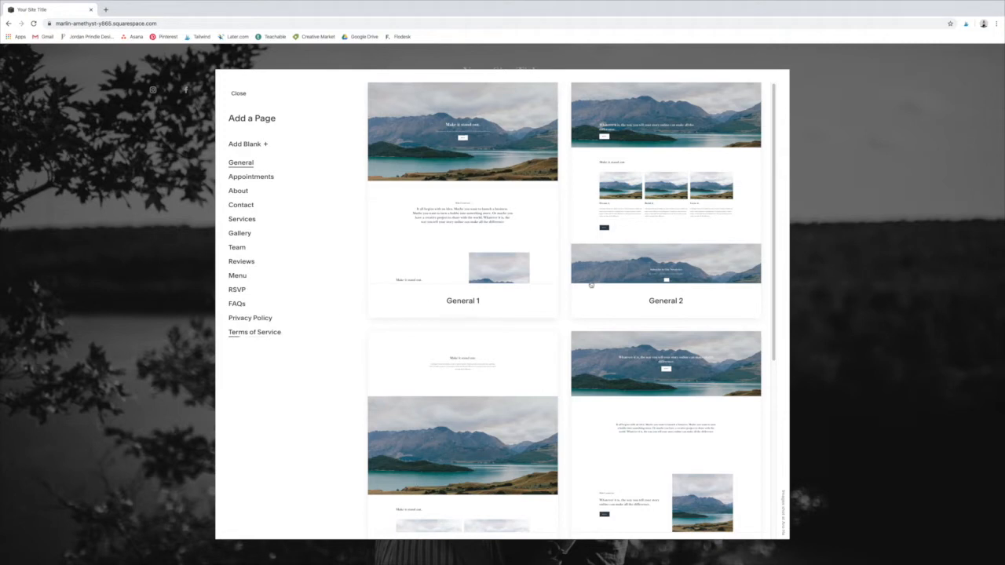
scroll(589, 317, down, 3)
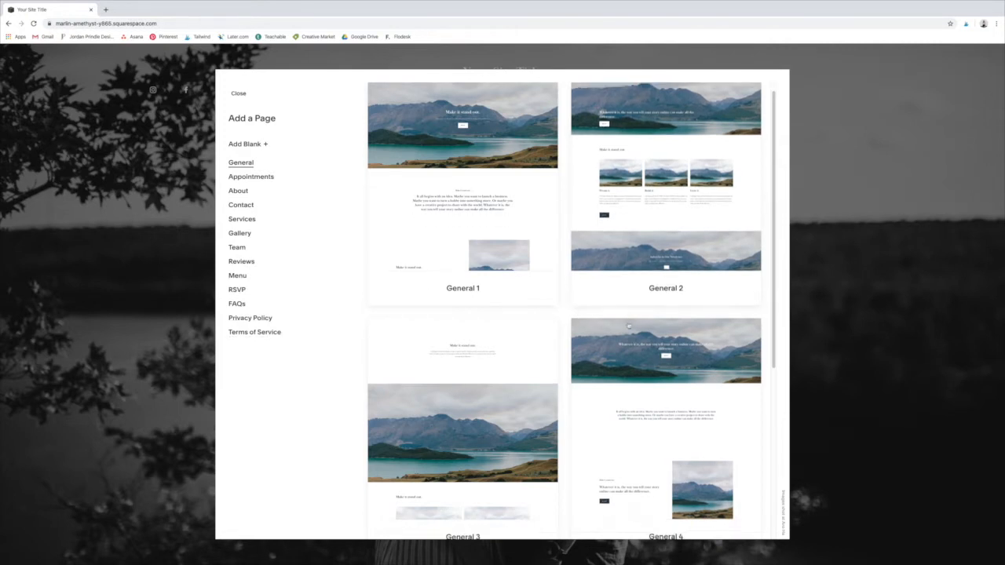
scroll(563, 336, down, 2)
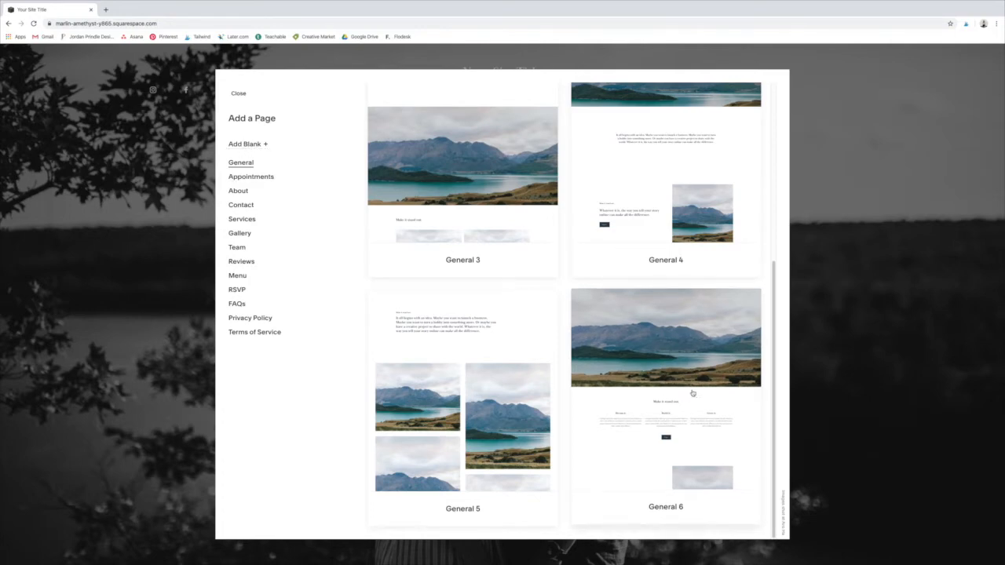
click(663, 390)
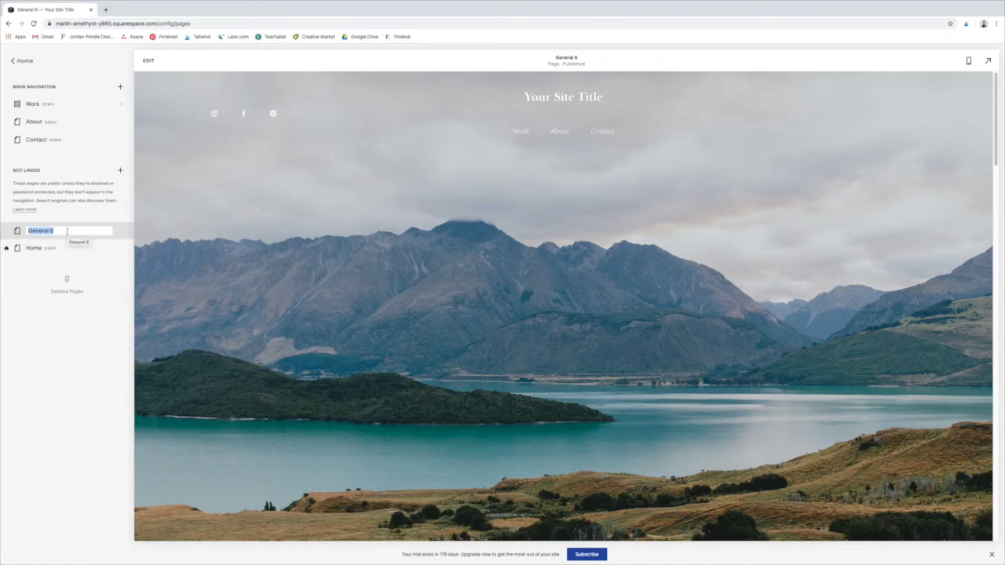
text(About)
click(115, 328)
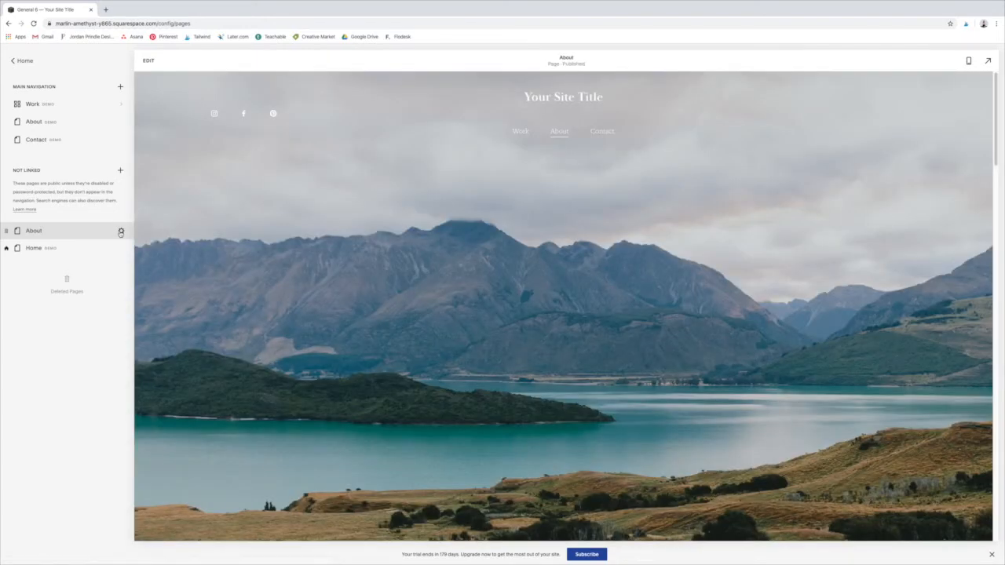
Step: Check the new About page's general settings and look through its preset sections
click(121, 233)
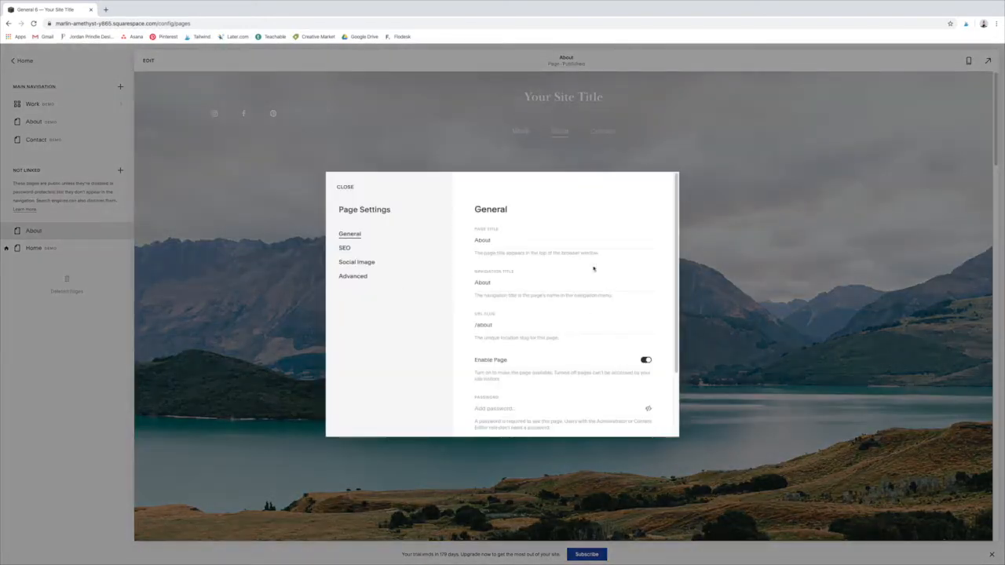
click(345, 187)
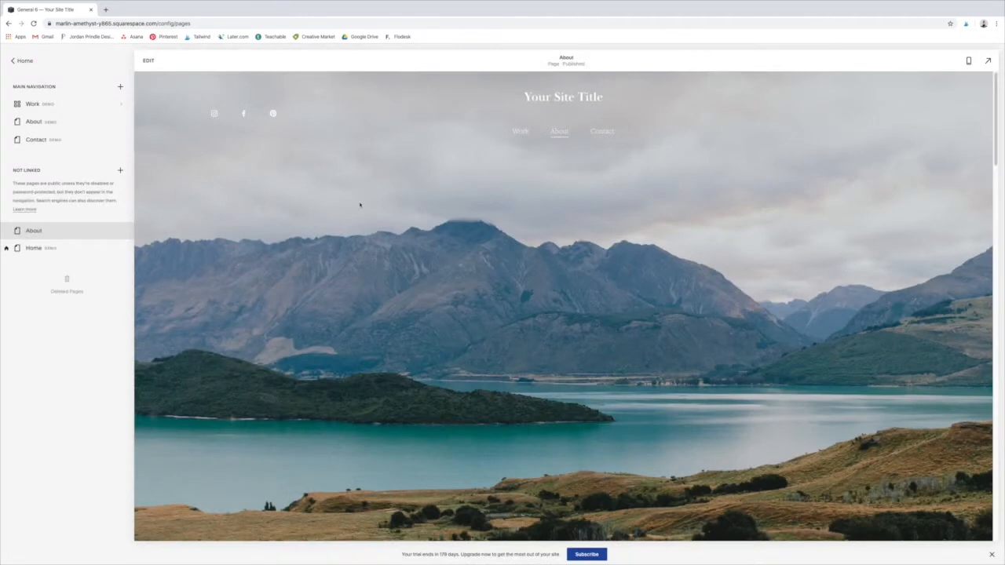
scroll(705, 381, down, 5)
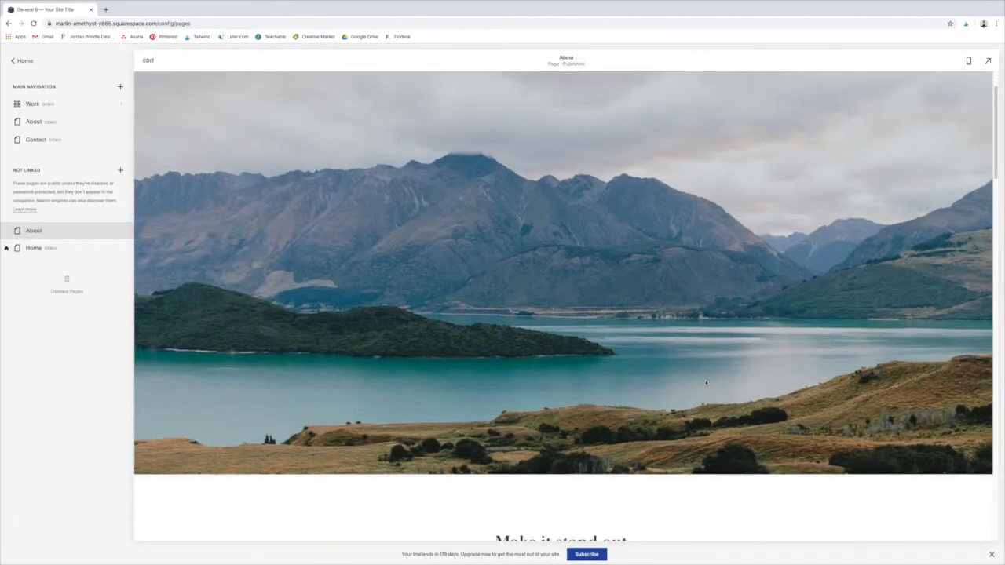
scroll(702, 412, down, 1)
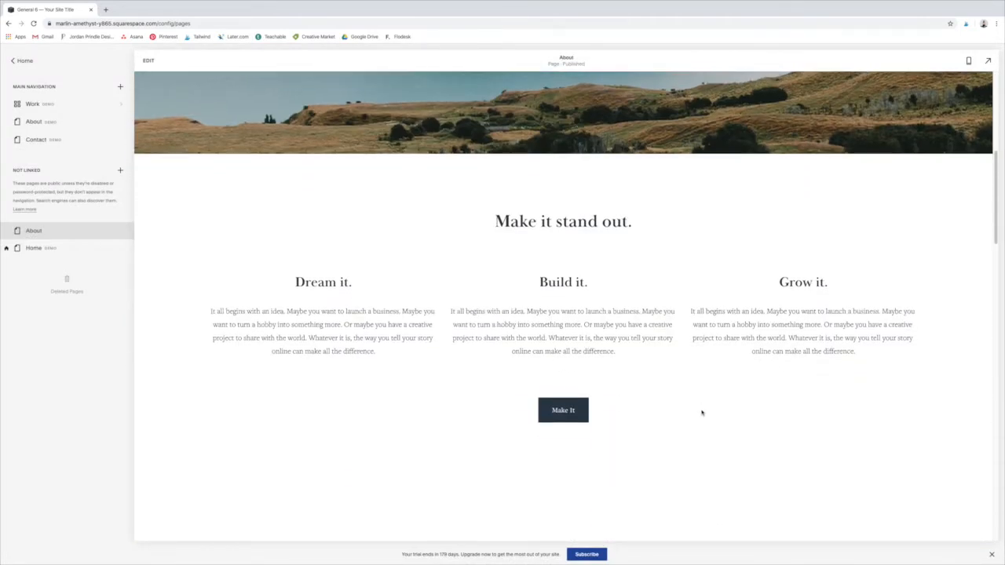
scroll(702, 409, down, 1)
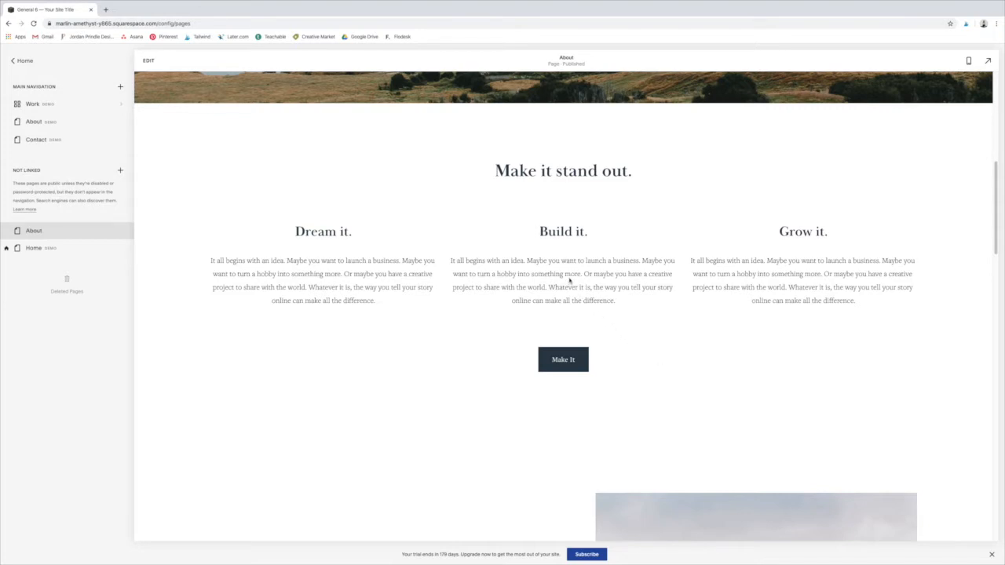
Step: Open the About page for editing and browse the content blocks that can be inserted above the three text columns
double_click(570, 274)
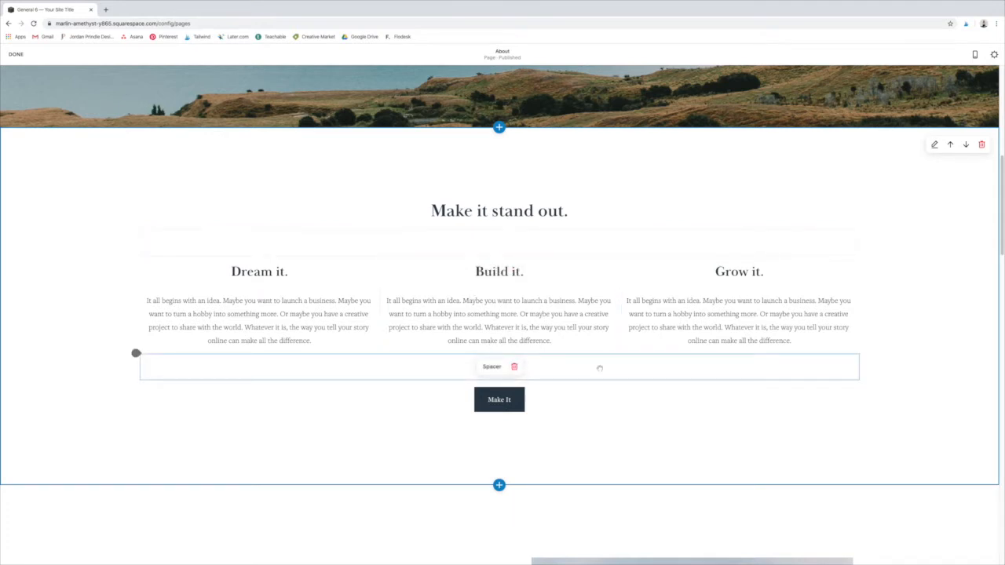
click(568, 312)
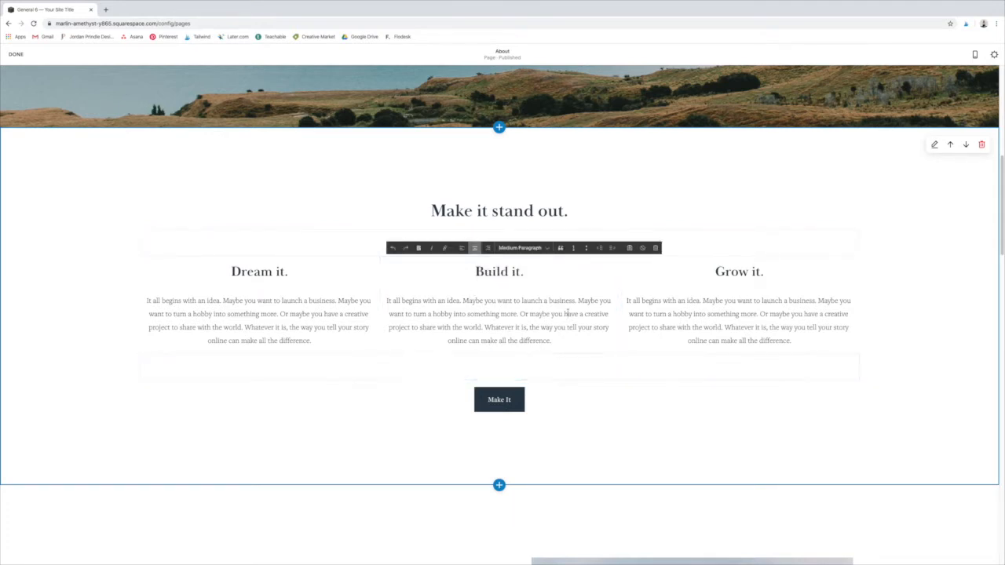
click(135, 254)
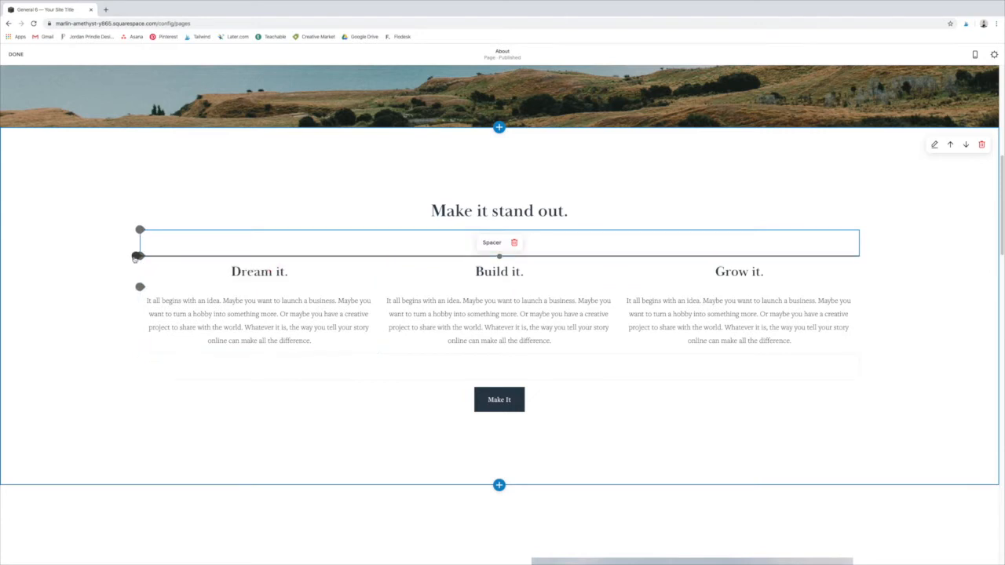
click(136, 256)
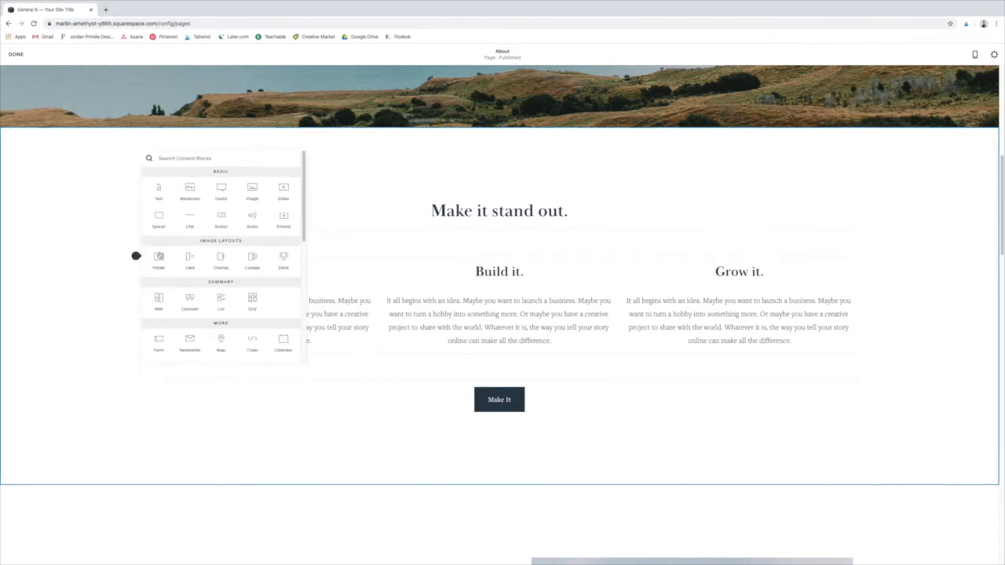
scroll(265, 266, down, 5)
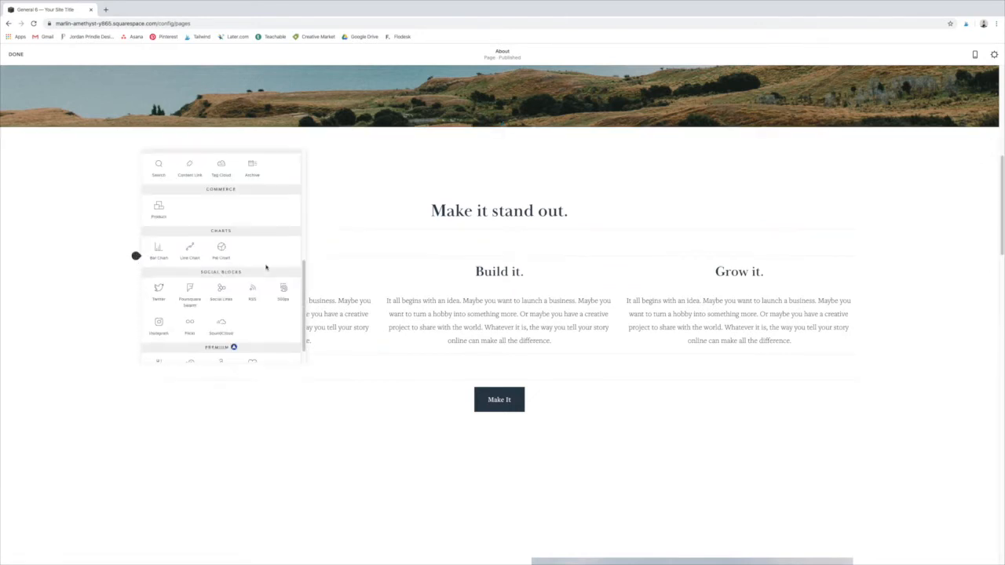
scroll(266, 268, down, 1)
click(392, 305)
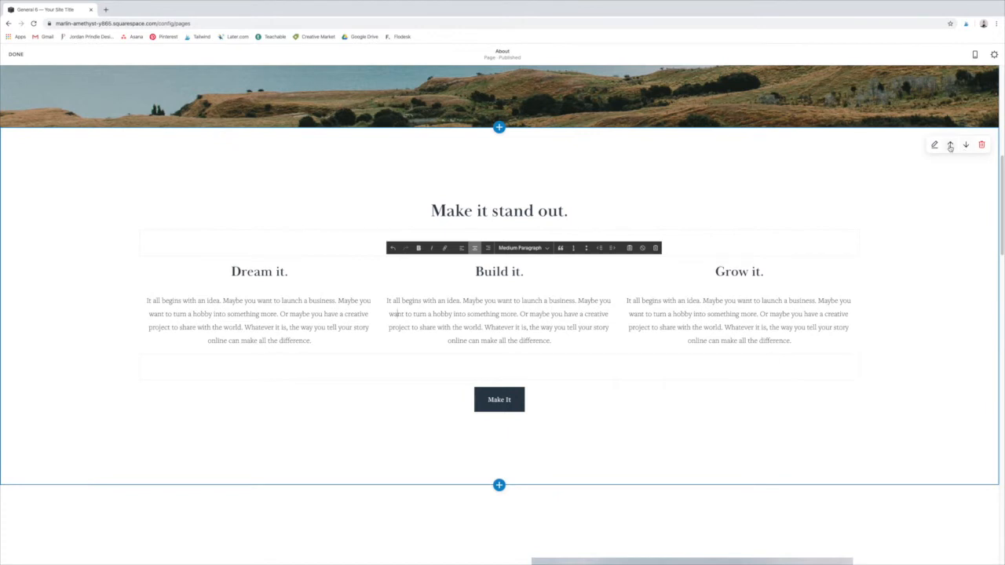
Step: Move the "Make it stand out." section above the banner image and back below it
click(950, 146)
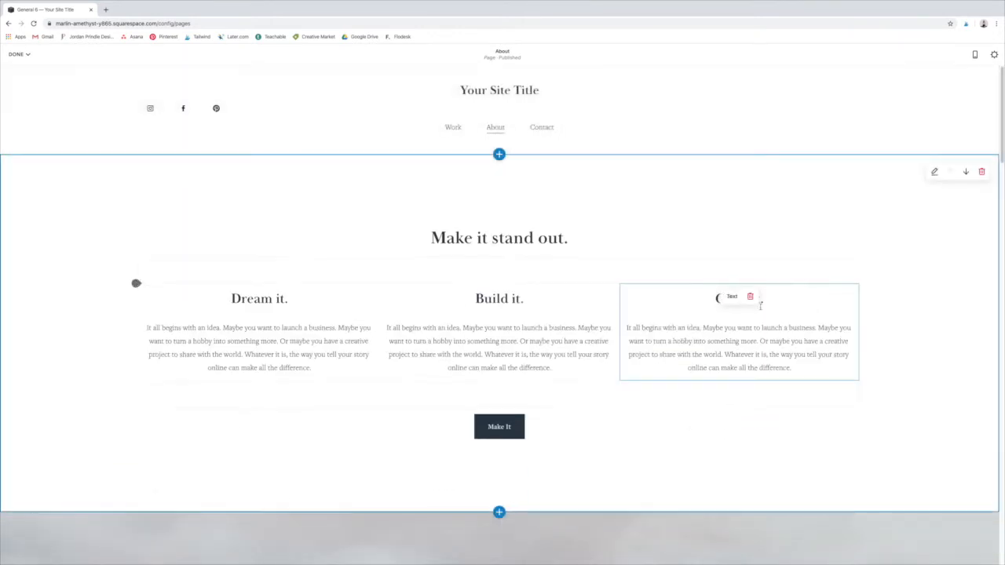
scroll(136, 312, down, 1)
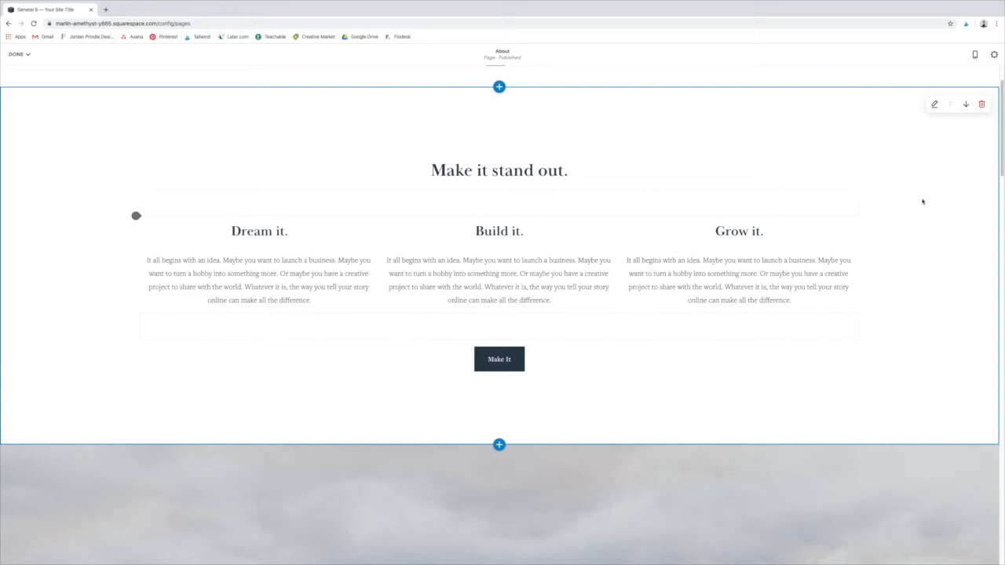
click(966, 105)
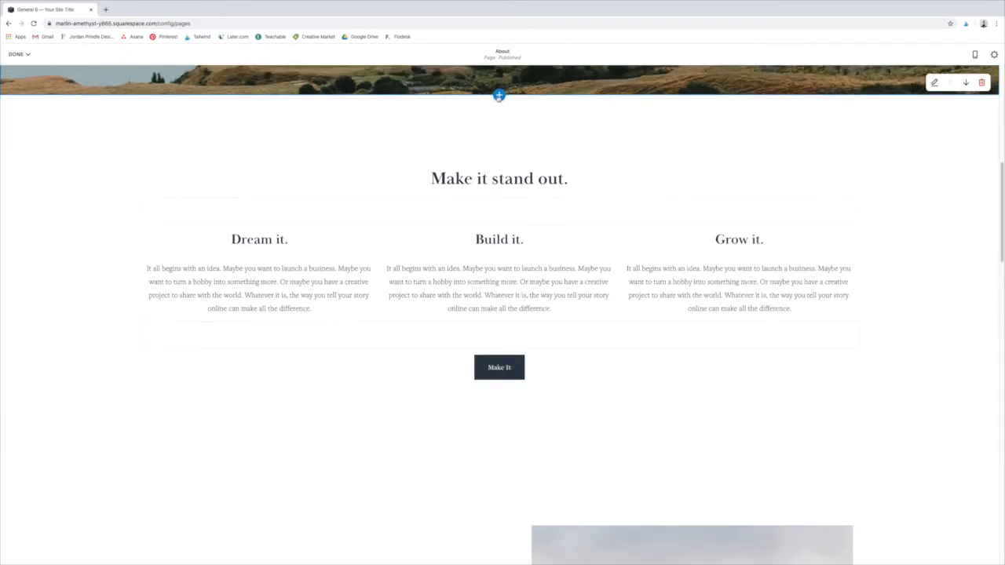
Step: Insert the four-quote "What People Are Saying" section from the Quote layouts between the banner image and the "Make it stand out." section
click(498, 96)
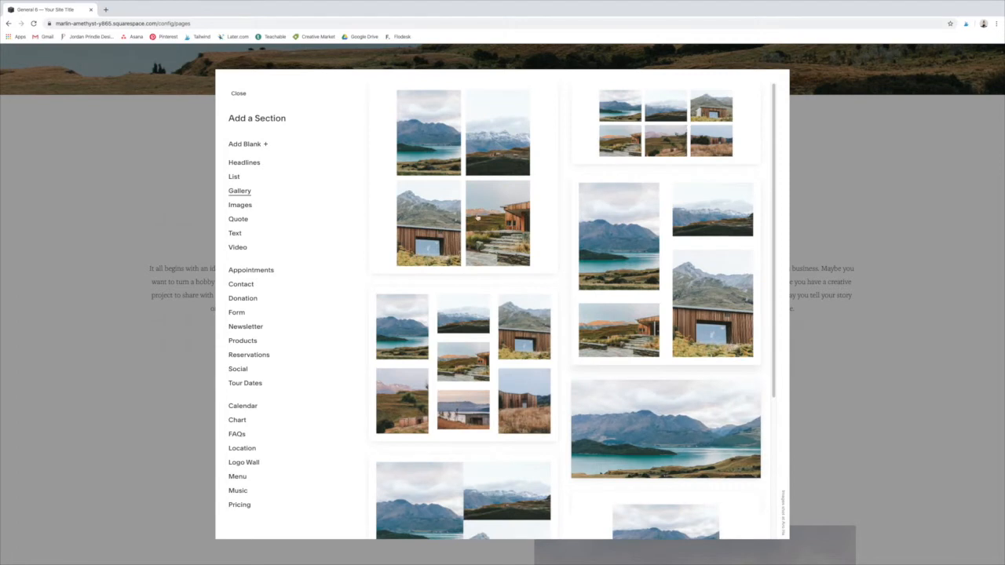
click(239, 220)
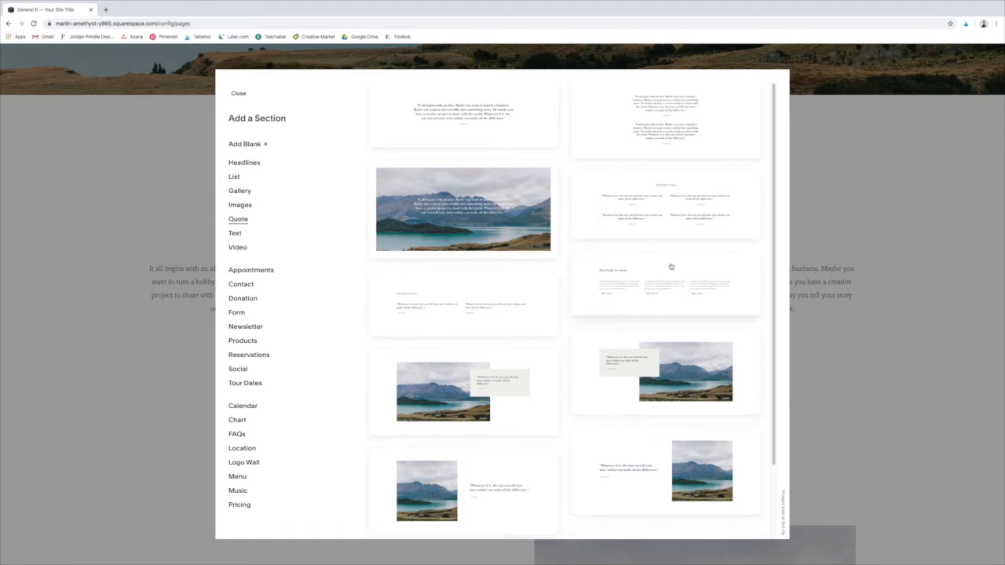
click(653, 192)
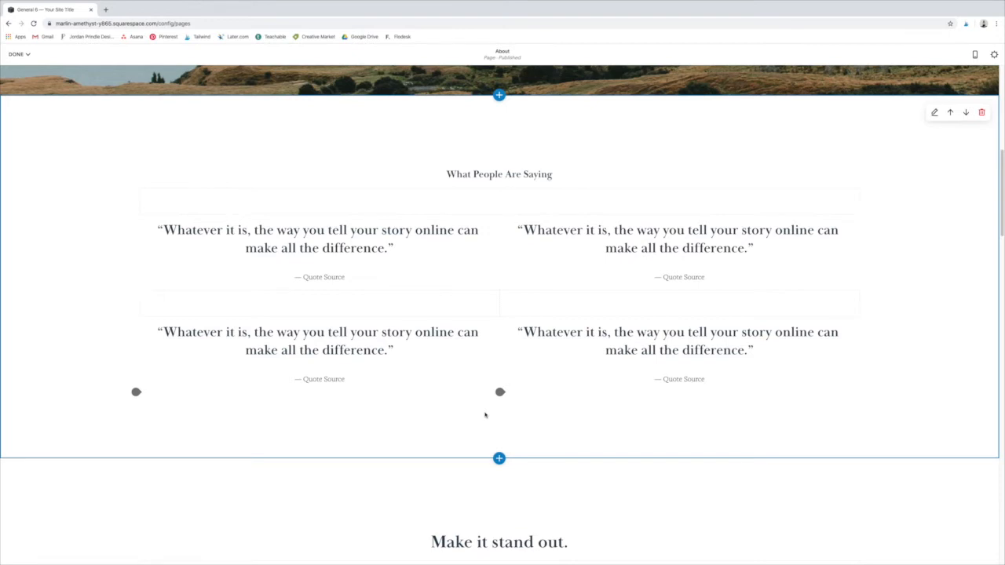
Step: Turn off the default theme for the "What People Are Saying" section and apply the Light Bold color theme
click(934, 112)
click(932, 117)
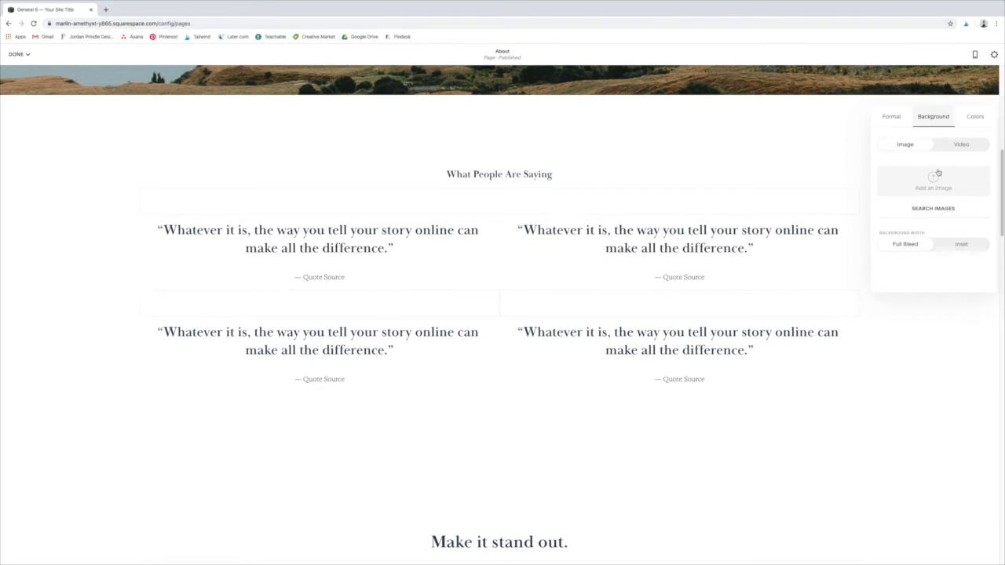
click(976, 117)
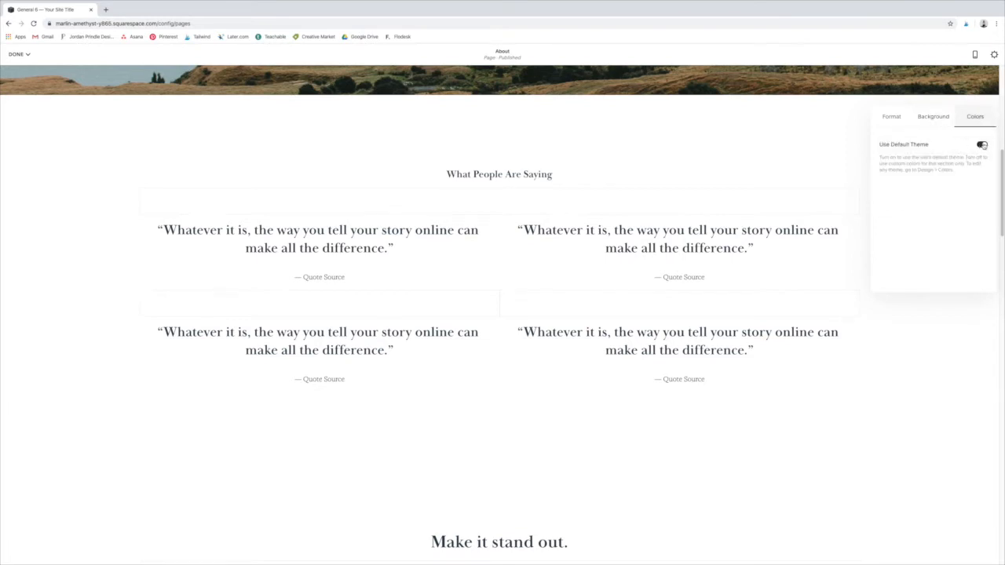
click(982, 145)
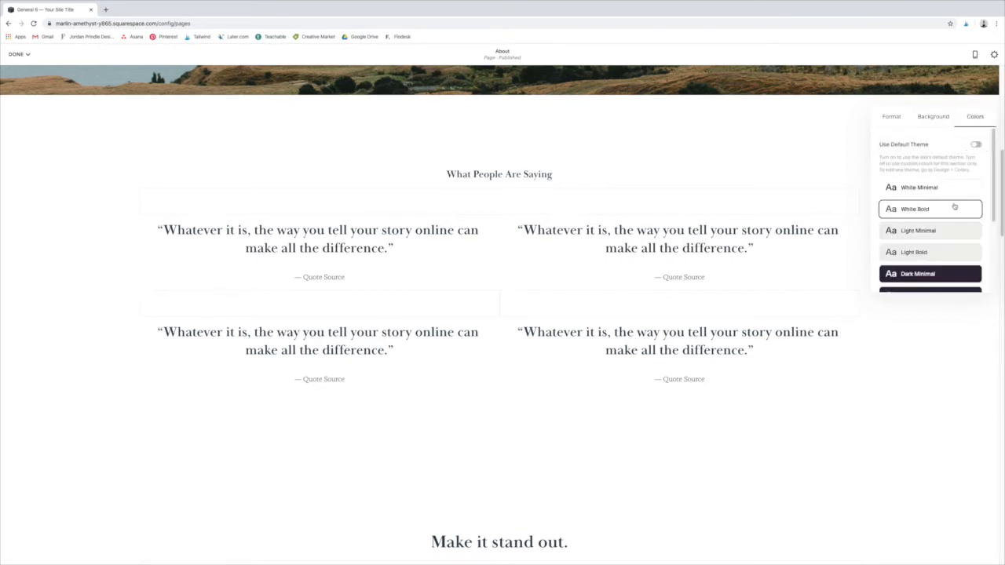
click(959, 253)
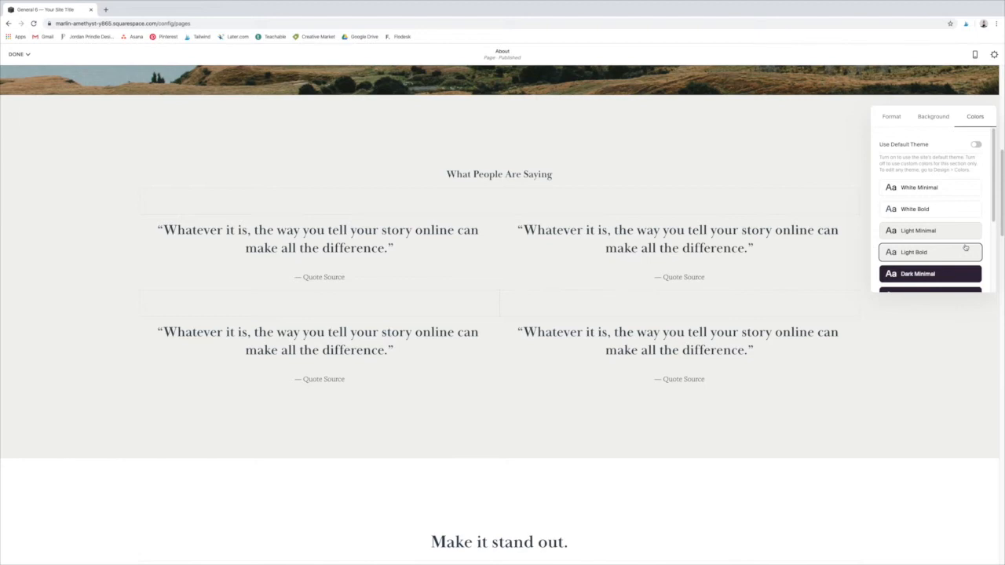
click(557, 429)
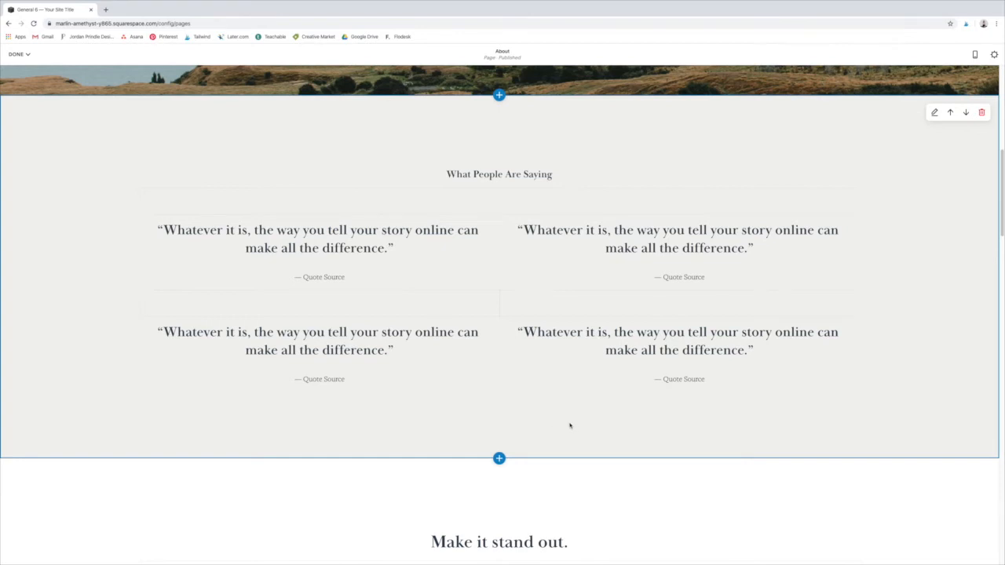
Step: Save the changes to the About page and leave editing mode
scroll(581, 408, up, 5)
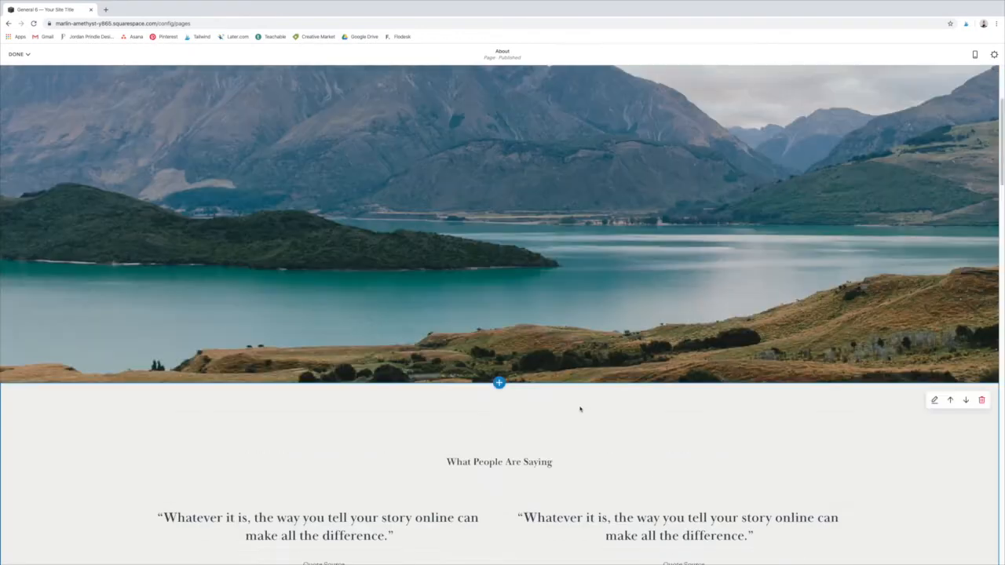
click(17, 54)
click(19, 70)
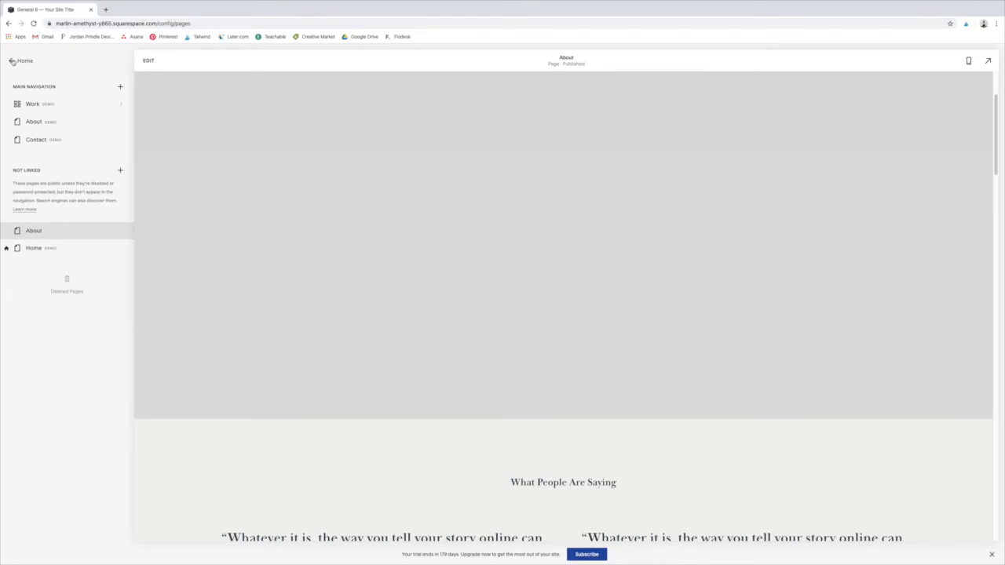
Step: Open the site's Design settings from the main site management menu
click(19, 61)
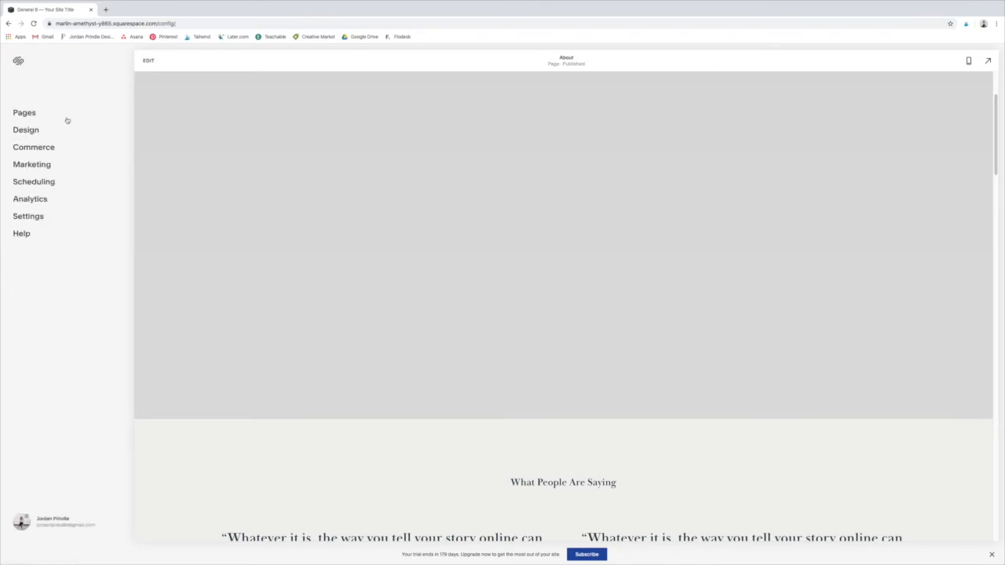
click(22, 135)
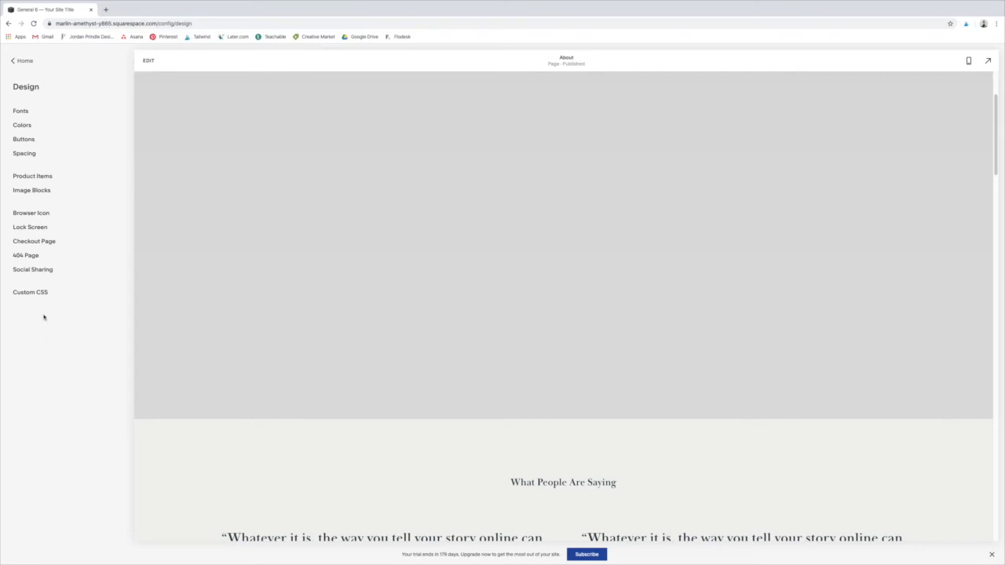
scroll(387, 249, down, 2)
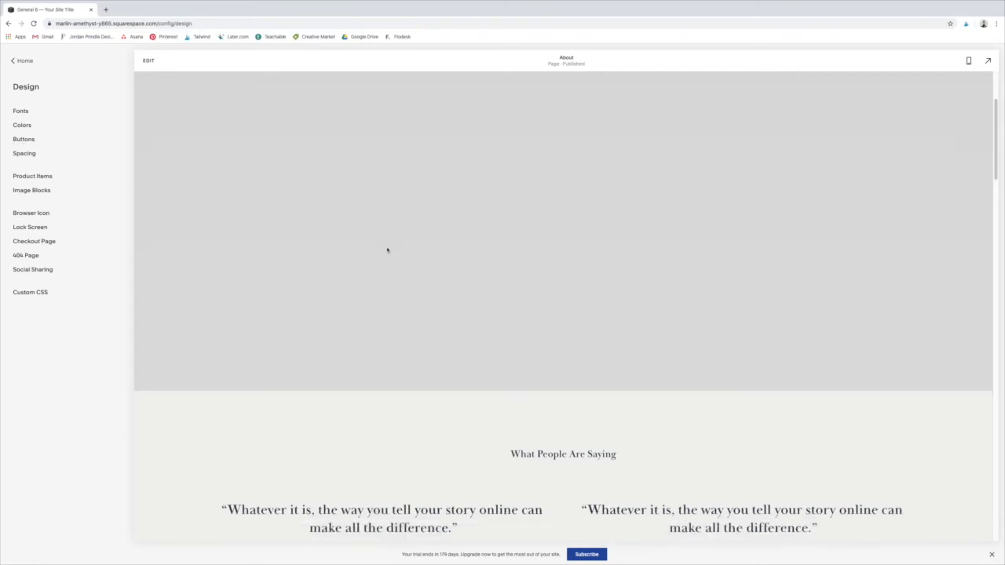
scroll(387, 250, down, 5)
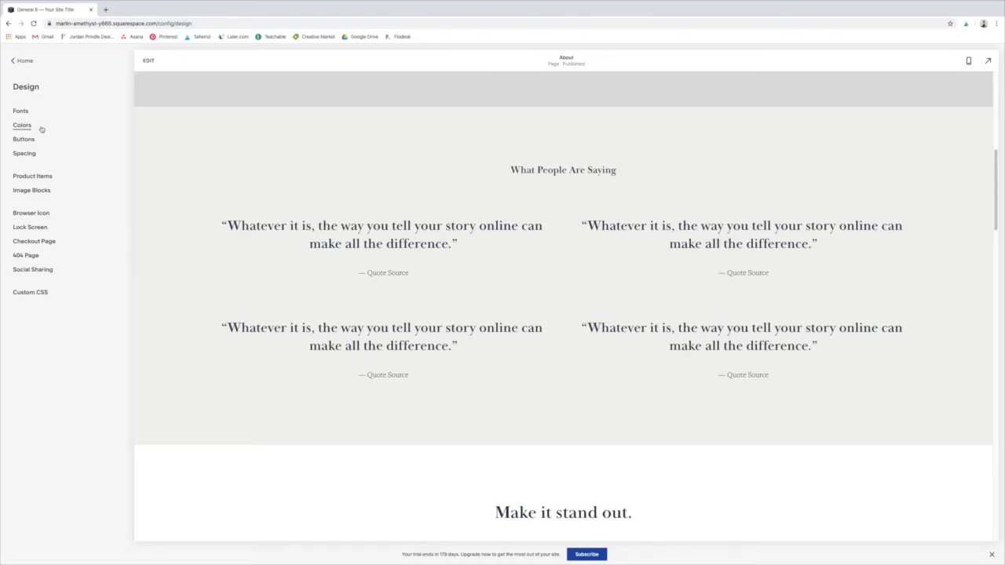
Step: Browse the site's sans-serif, mixed and serif font packs
click(21, 111)
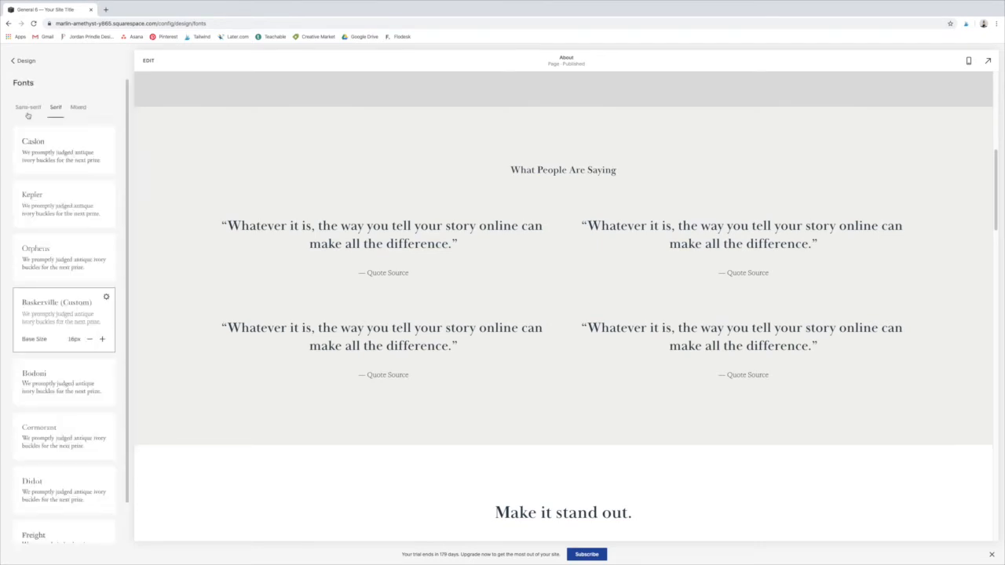
click(28, 109)
click(56, 107)
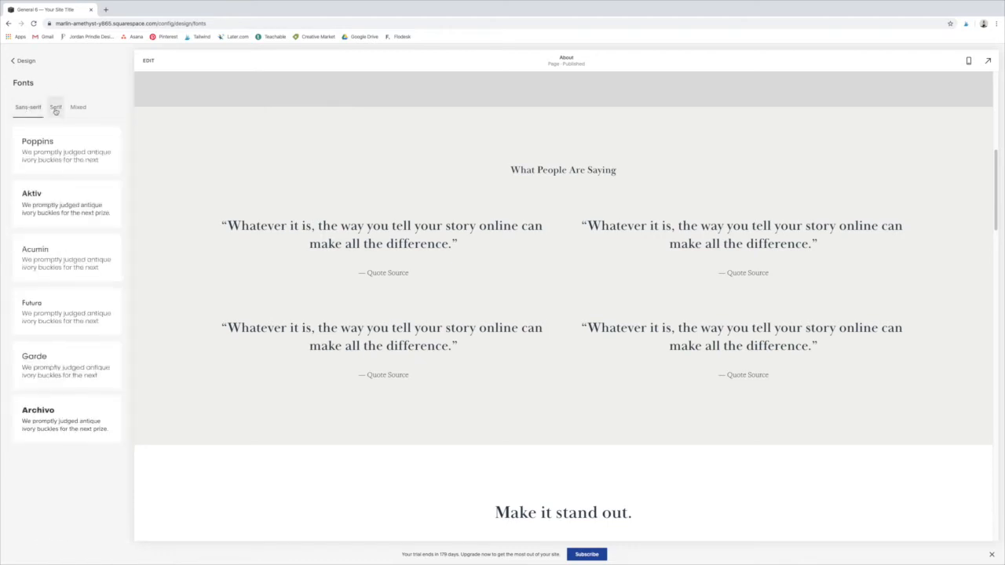
click(77, 107)
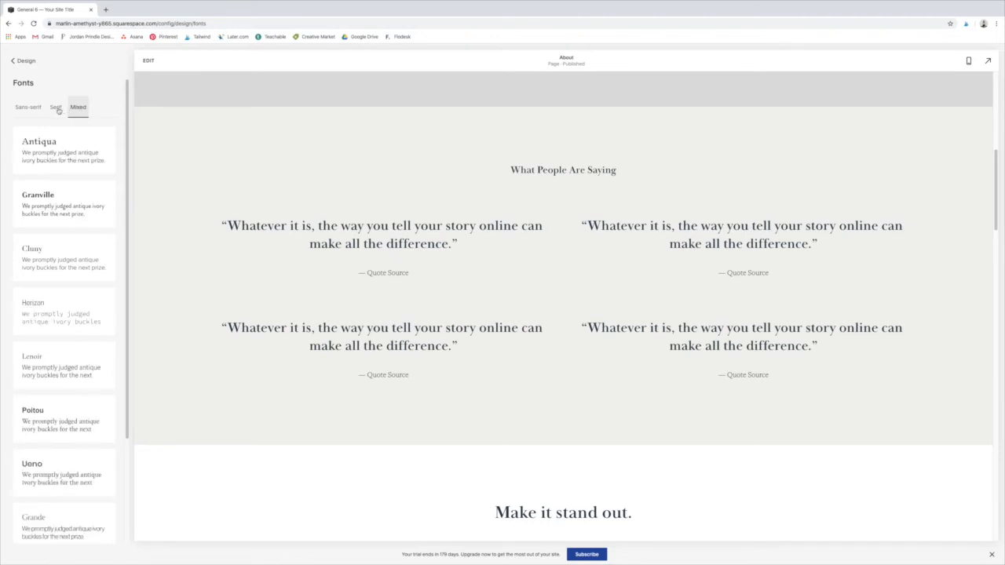
click(57, 108)
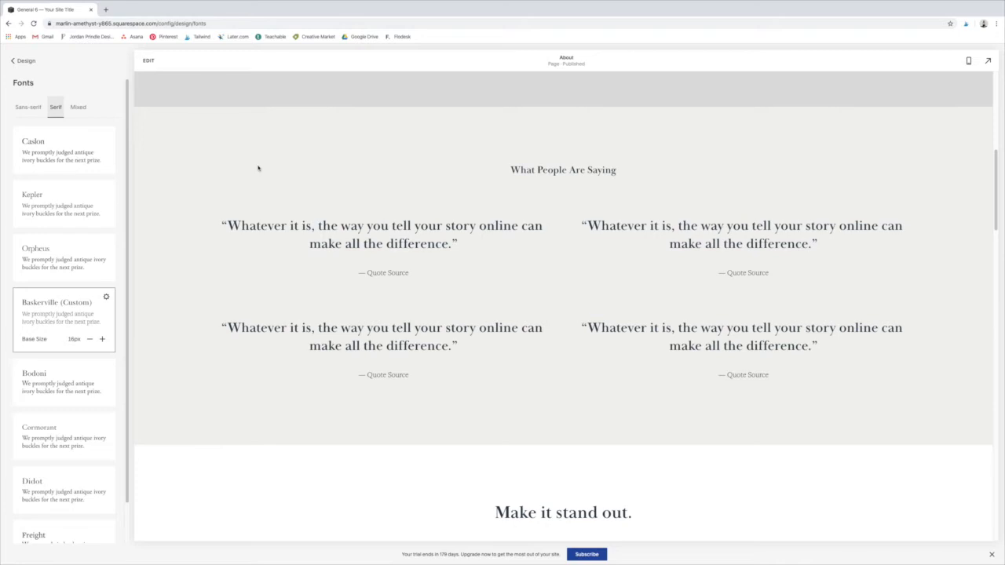
scroll(79, 414, down, 1)
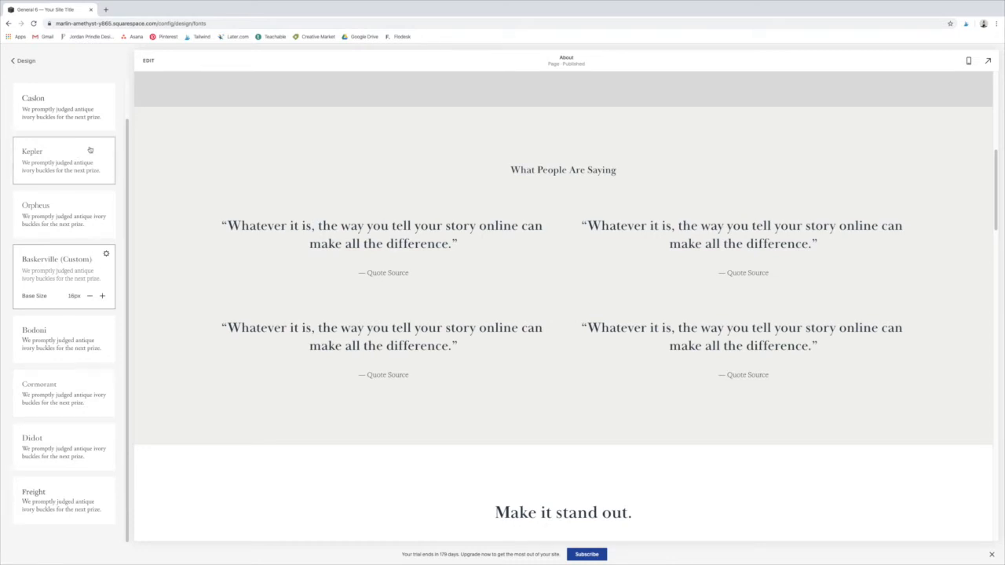
scroll(126, 149, up, 2)
drag(133, 146, 143, 119)
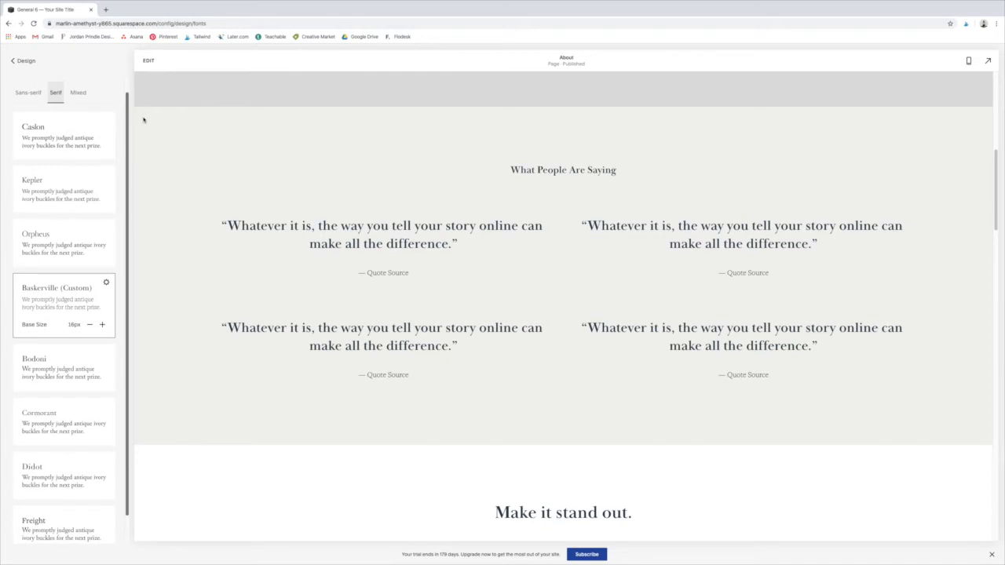
Step: Apply the Kepler serif font pack, view its heading font family setting, and save the font change
click(68, 181)
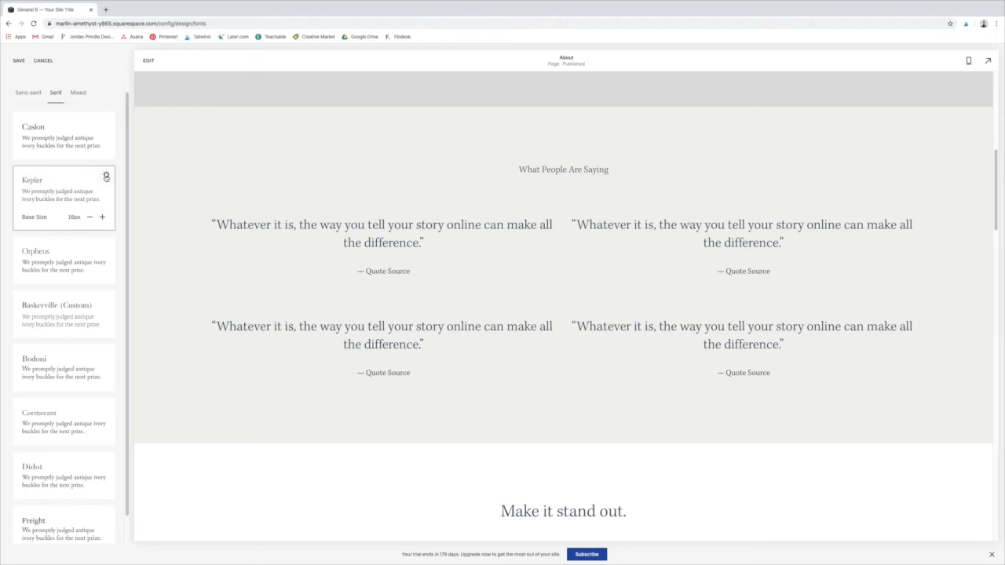
click(106, 177)
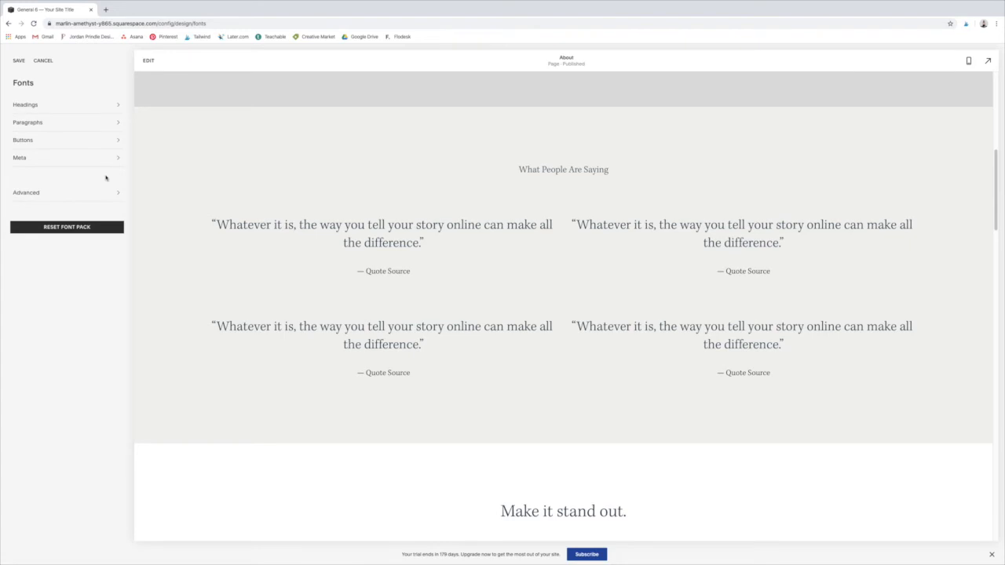
click(82, 105)
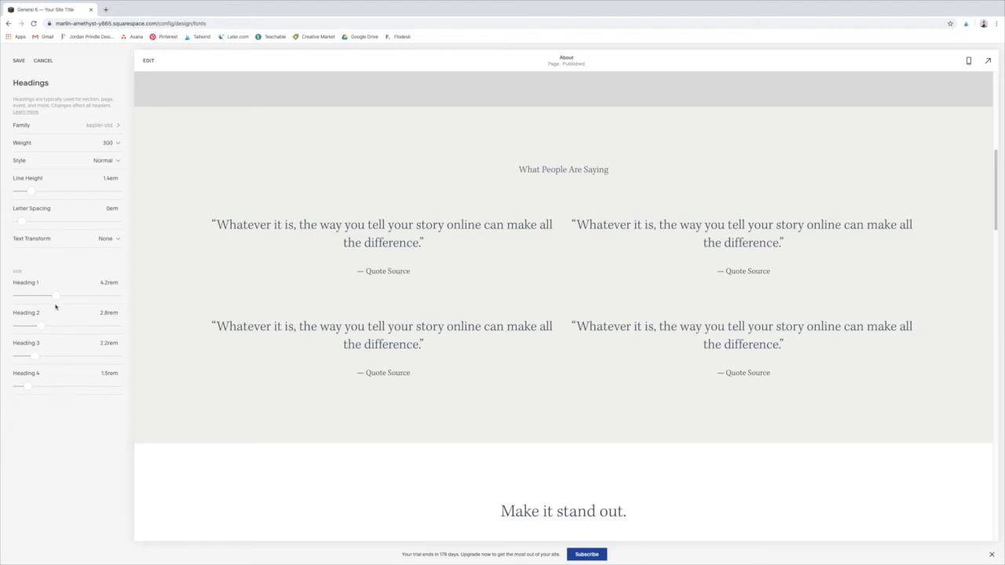
click(111, 128)
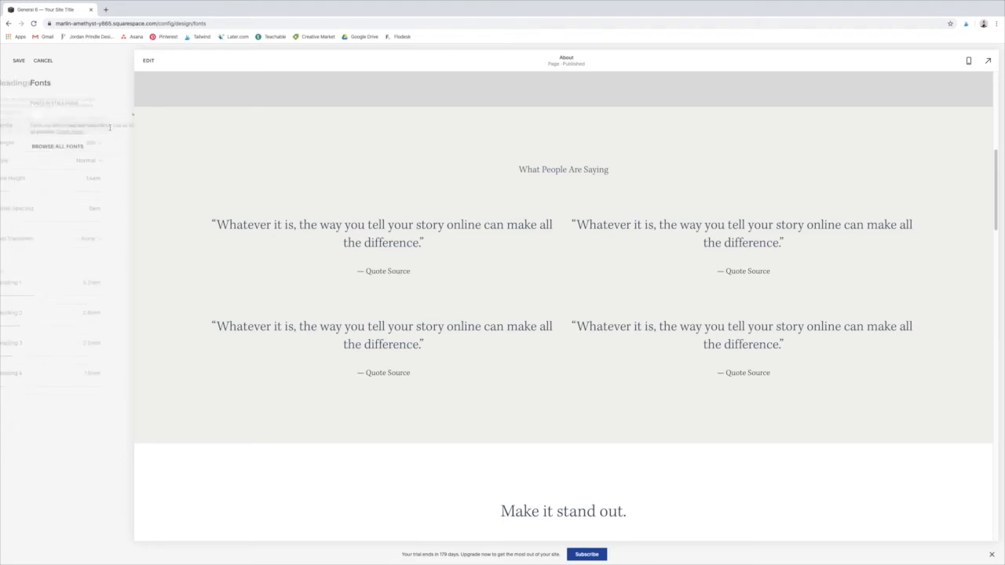
click(20, 63)
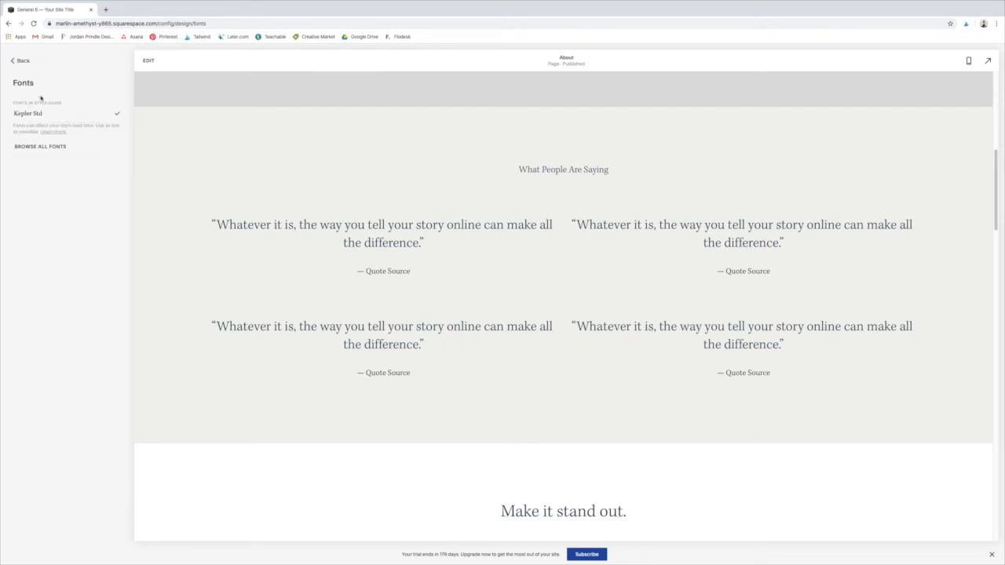
click(13, 63)
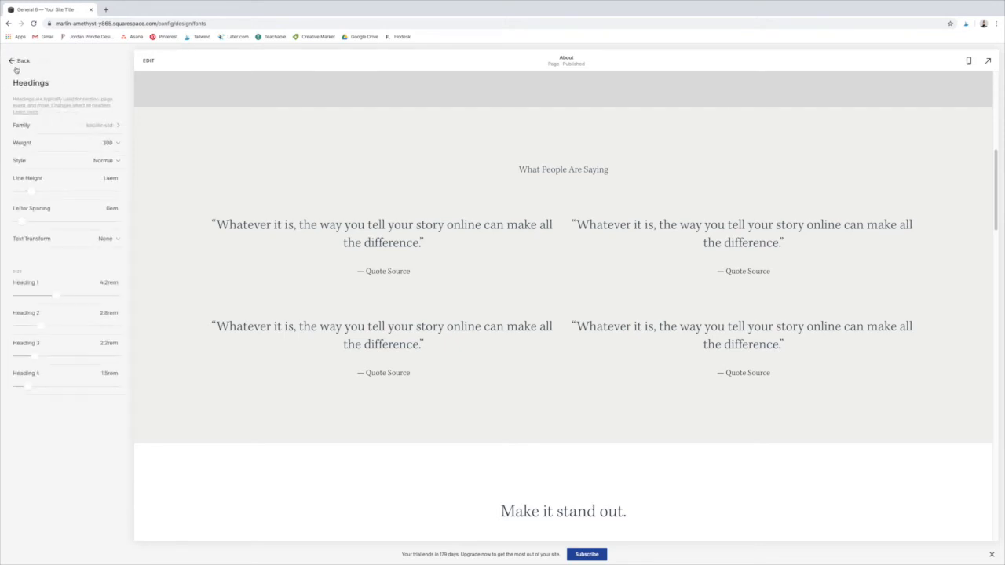
Step: Examine the advanced font assignments for headers, menus, blogs, portfolios, products and events, and return to the Design settings
click(14, 63)
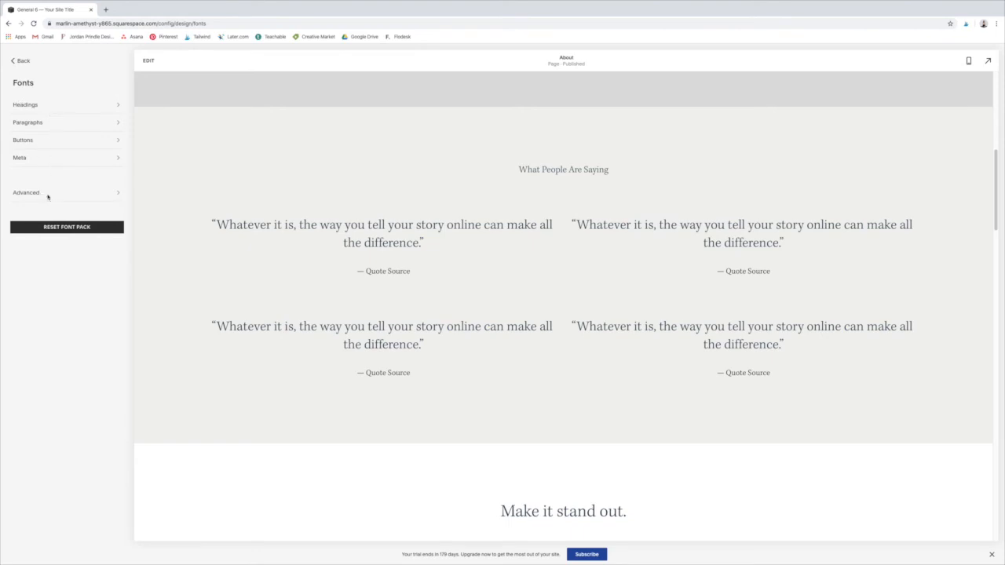
click(47, 196)
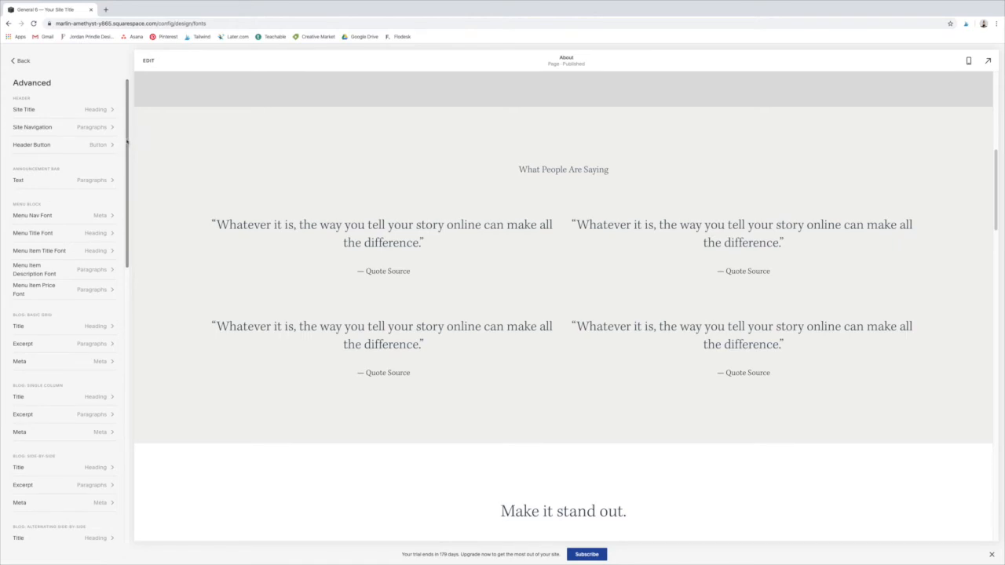
scroll(78, 197, down, 1)
scroll(70, 282, down, 4)
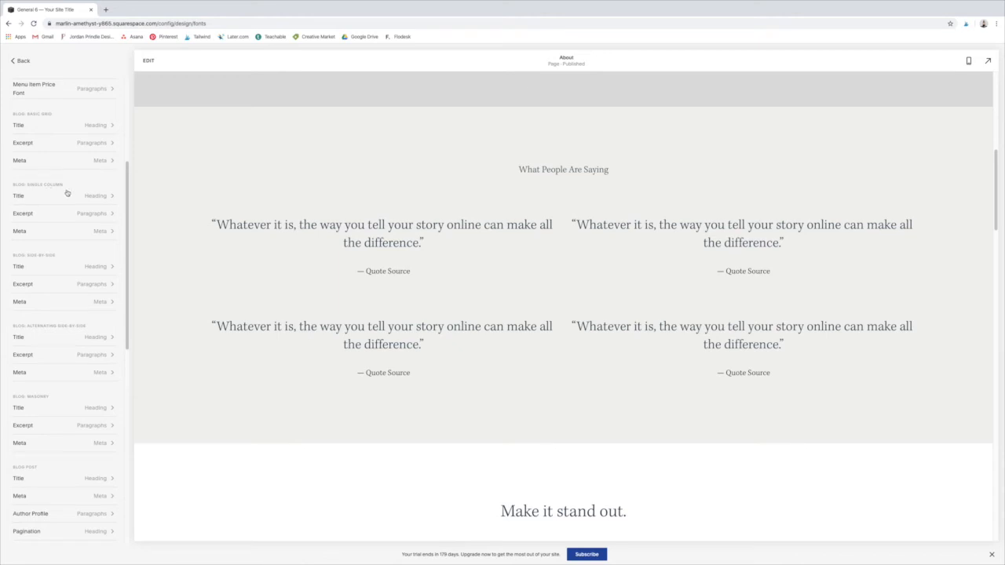
scroll(60, 300, down, 1)
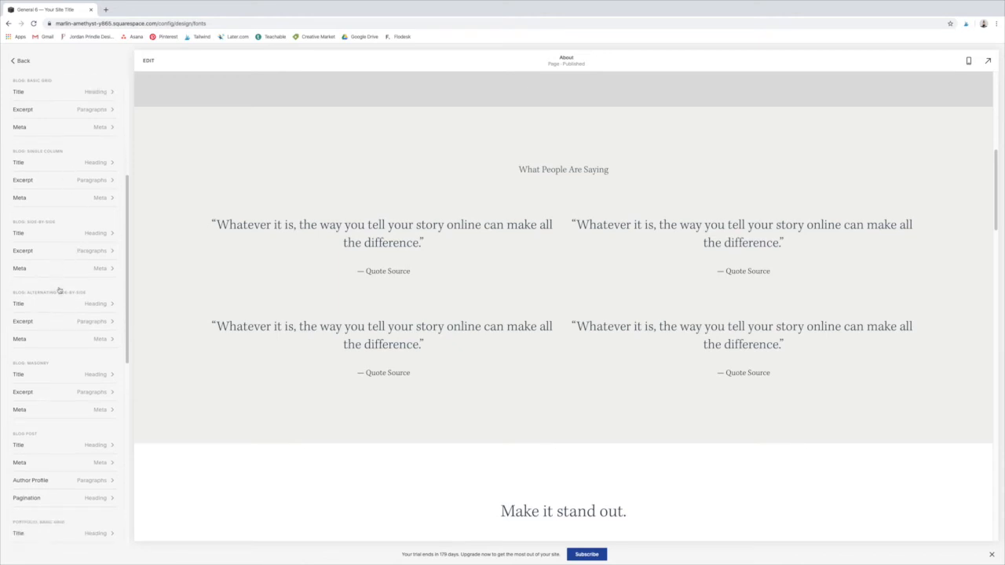
scroll(60, 303, down, 8)
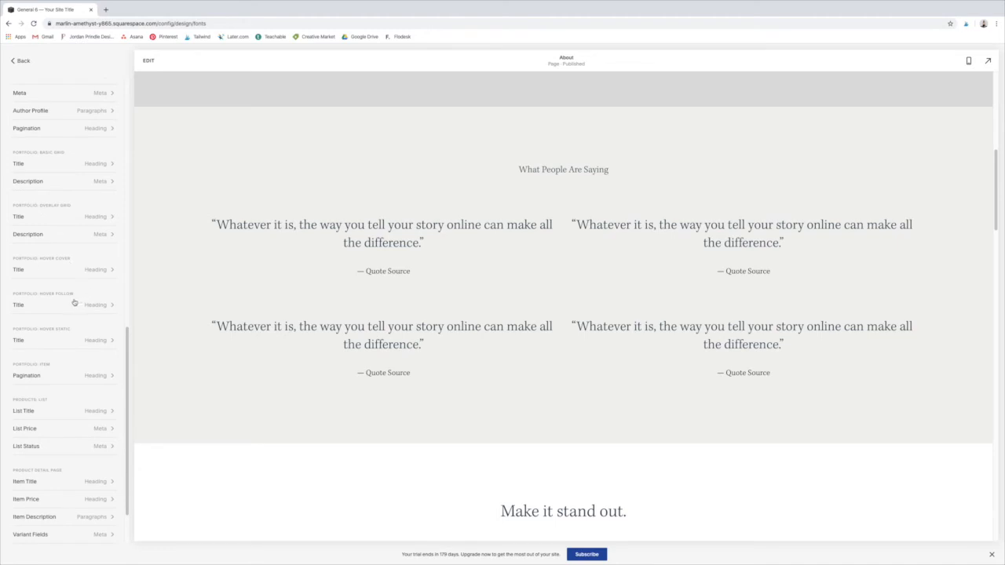
scroll(73, 303, down, 2)
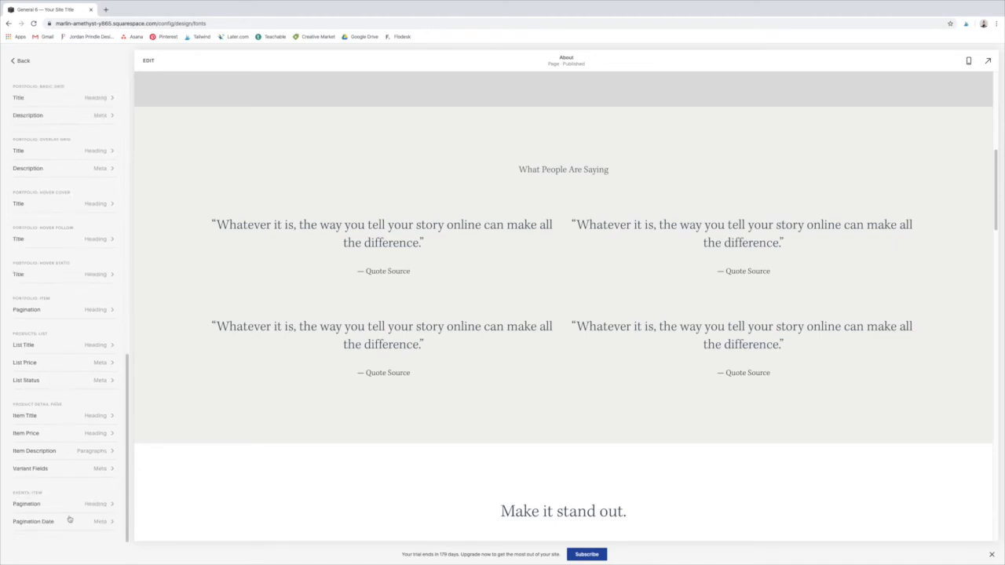
scroll(57, 279, up, 12)
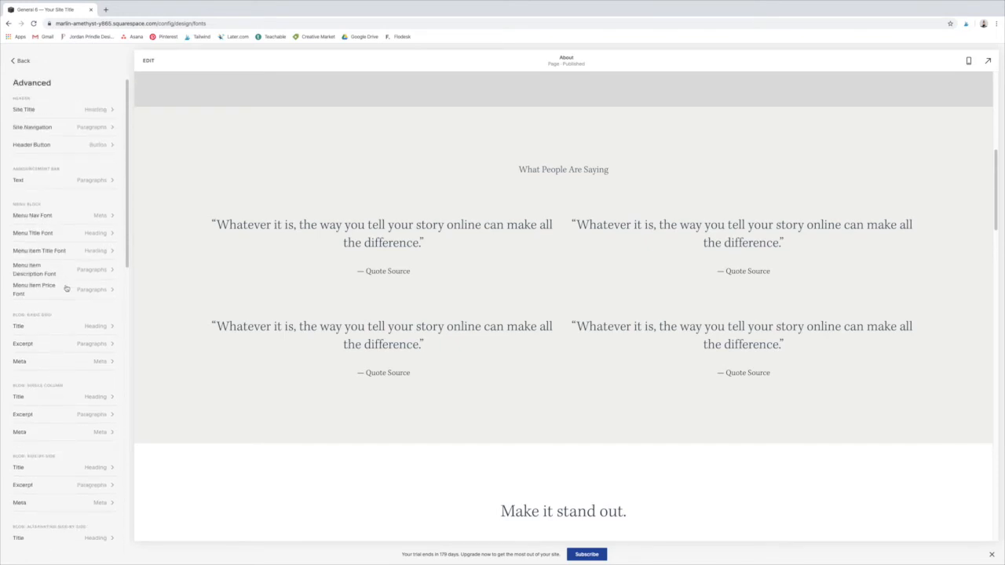
click(14, 60)
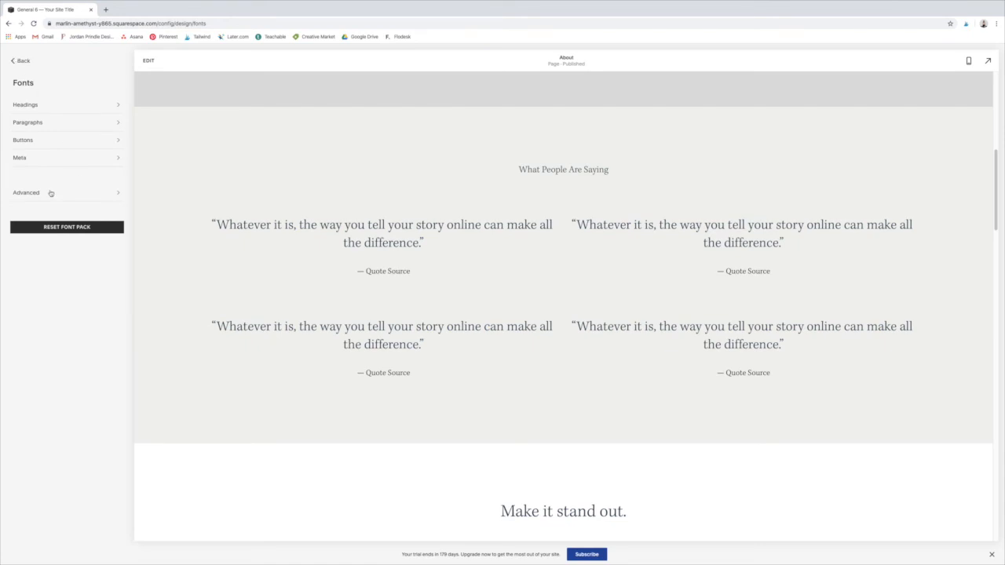
click(14, 61)
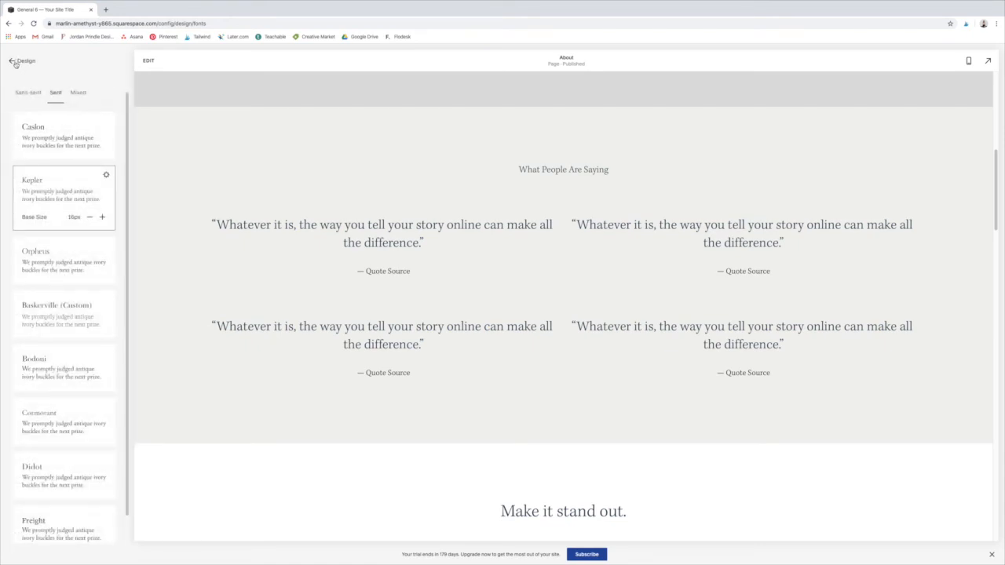
click(15, 63)
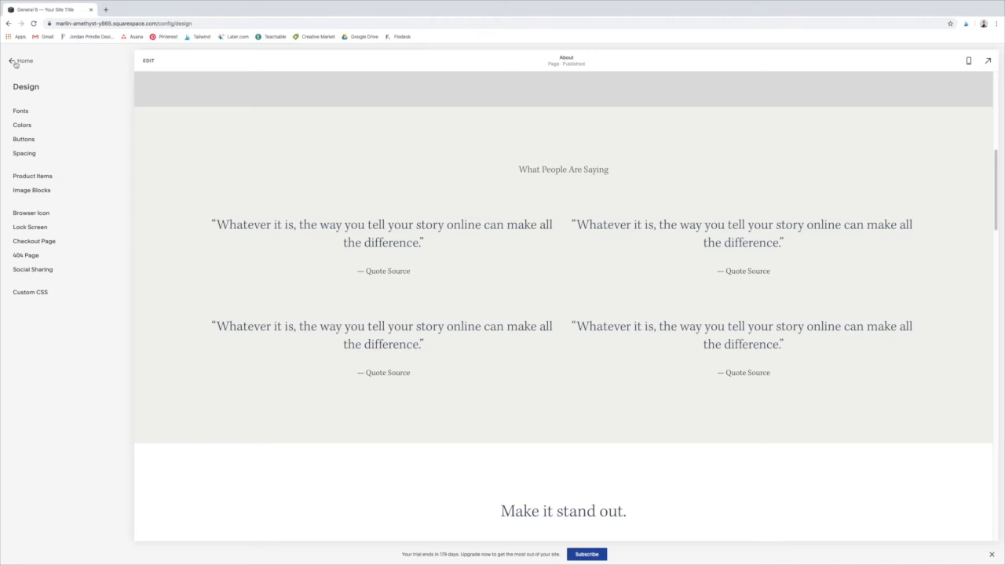
Step: View the Designer Palettes for the site's colors, and switch the palette to the From Color option with the Monochrome scheme
click(21, 125)
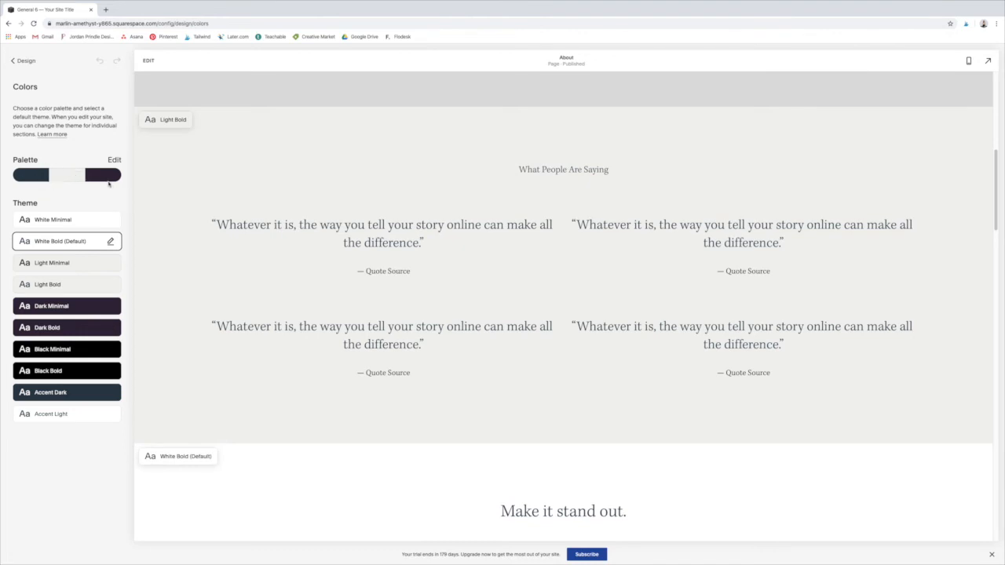
click(70, 181)
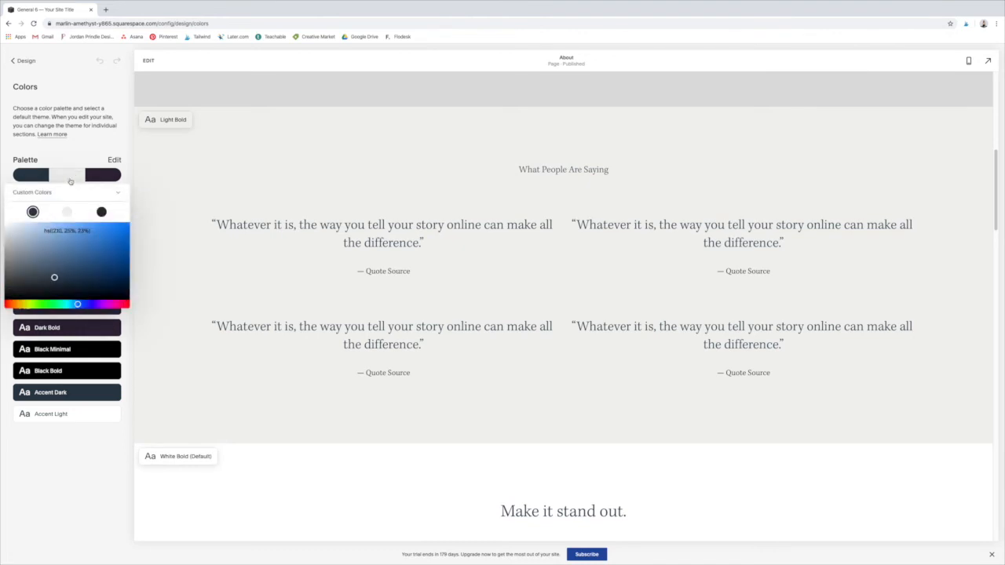
click(118, 195)
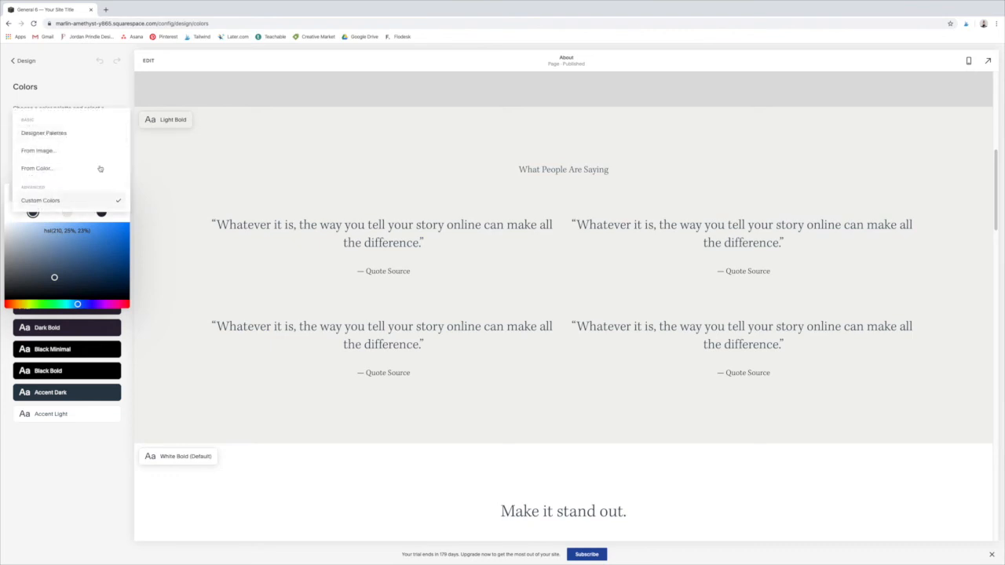
click(70, 138)
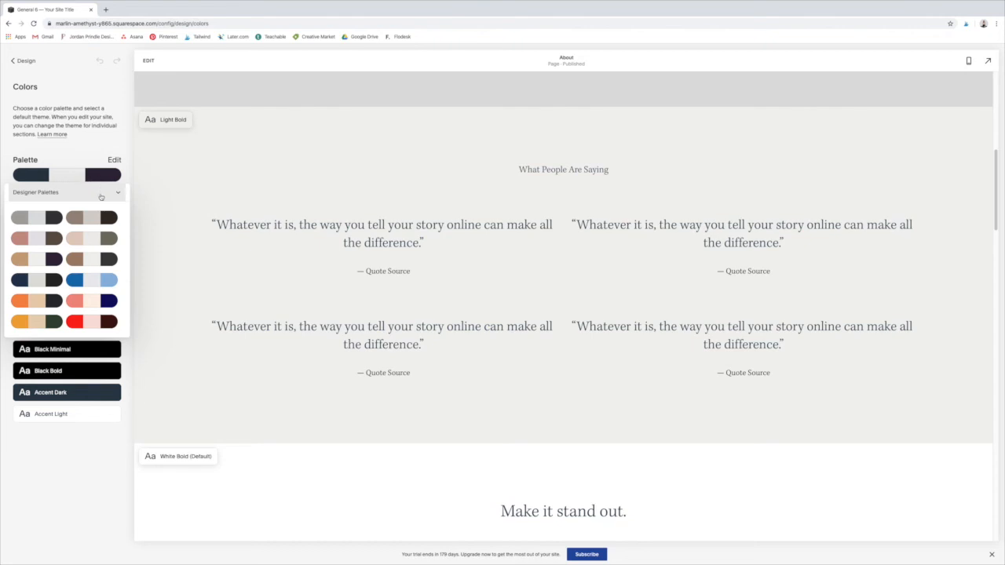
click(100, 196)
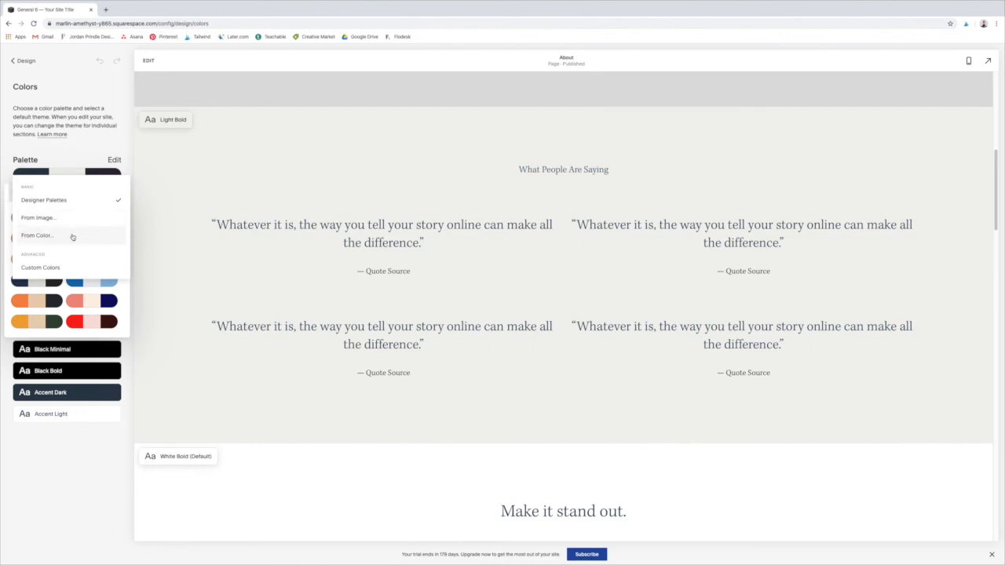
click(73, 238)
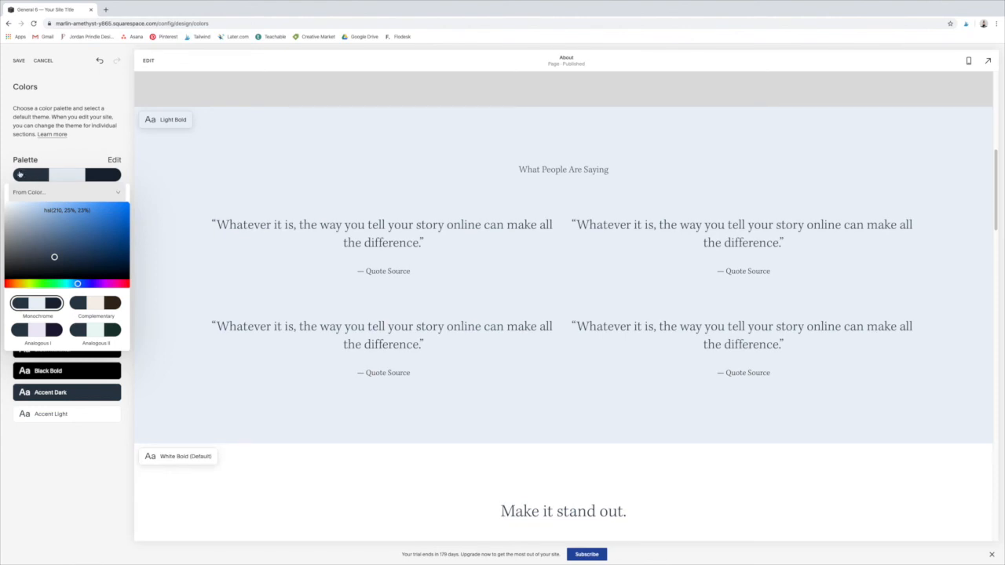
Step: Switch the palette to Custom Colors and set its first color to a dark green, hsl(91, 65%, 14%)
click(92, 194)
click(59, 226)
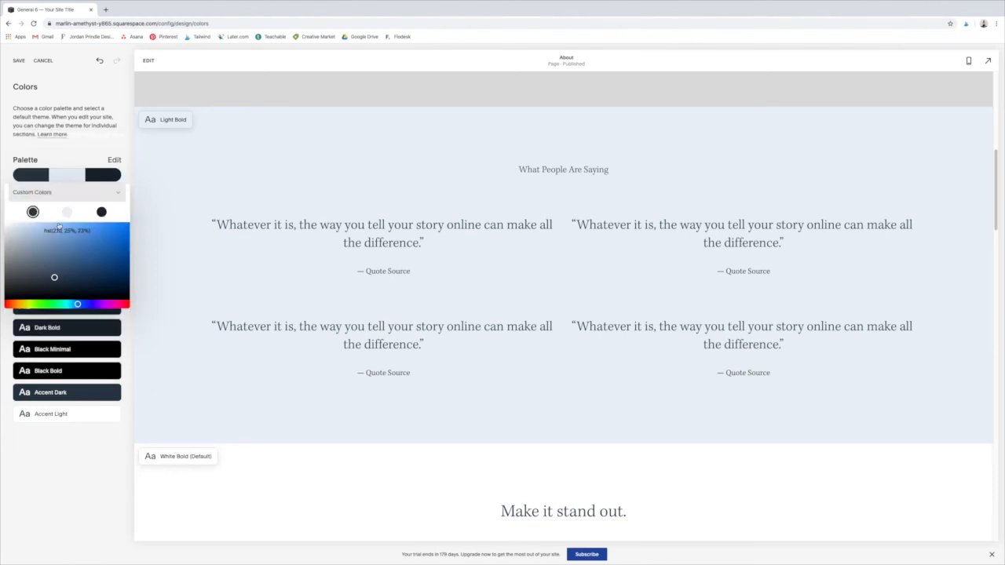
drag(55, 277, 39, 307)
click(38, 305)
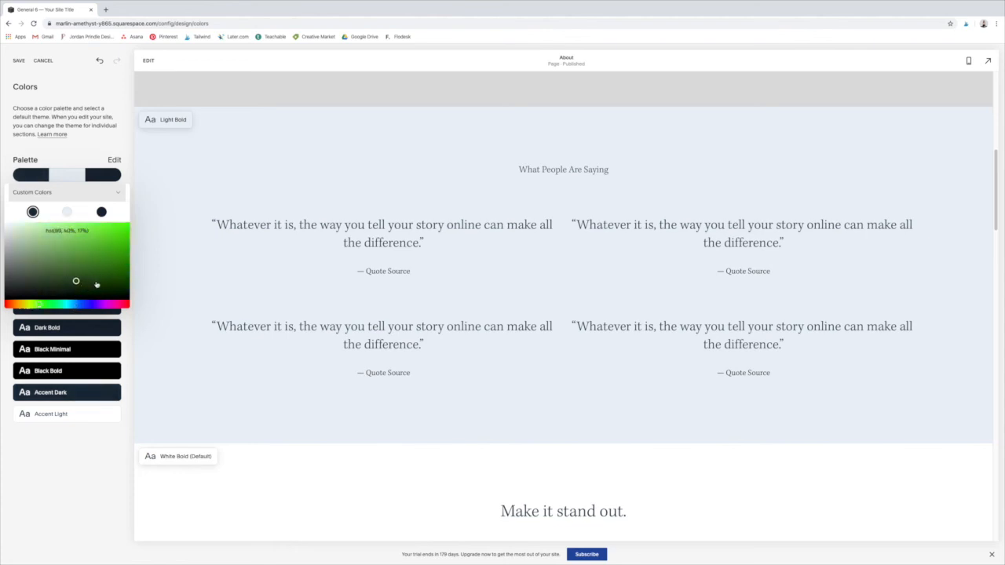
click(102, 282)
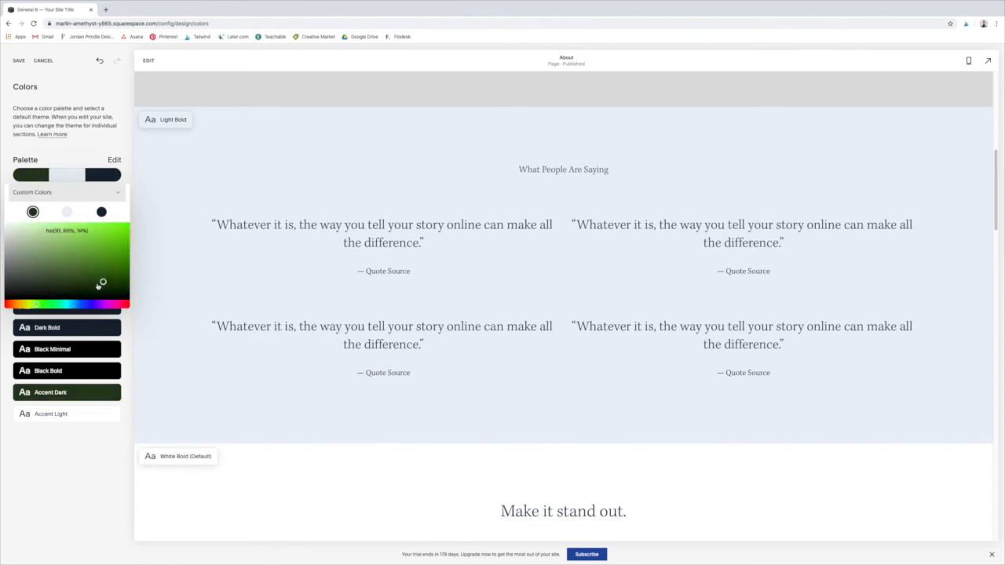
Step: Switch the palette to the From Color option with the Monochrome scheme, and return to Custom Colors
click(118, 195)
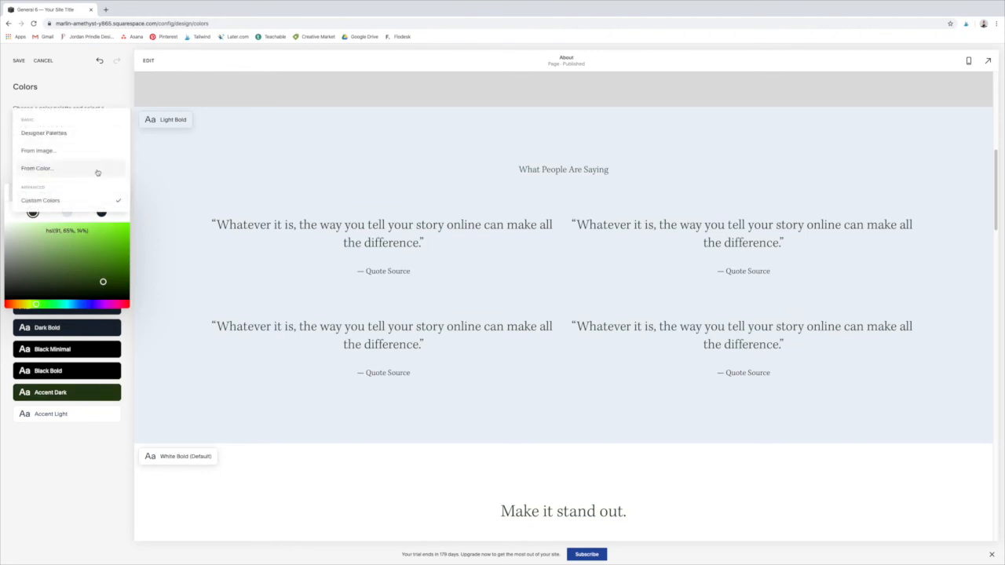
click(97, 170)
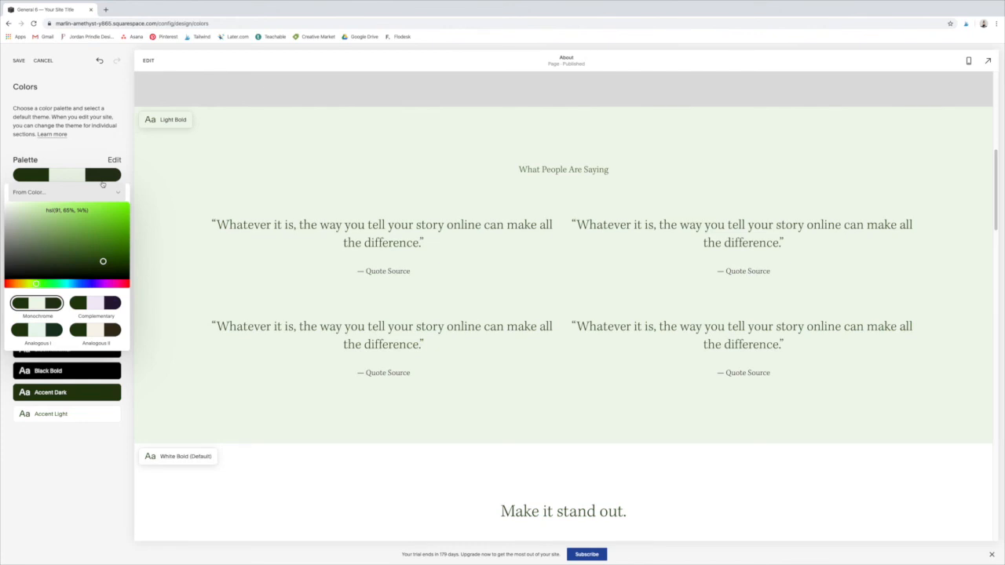
click(109, 192)
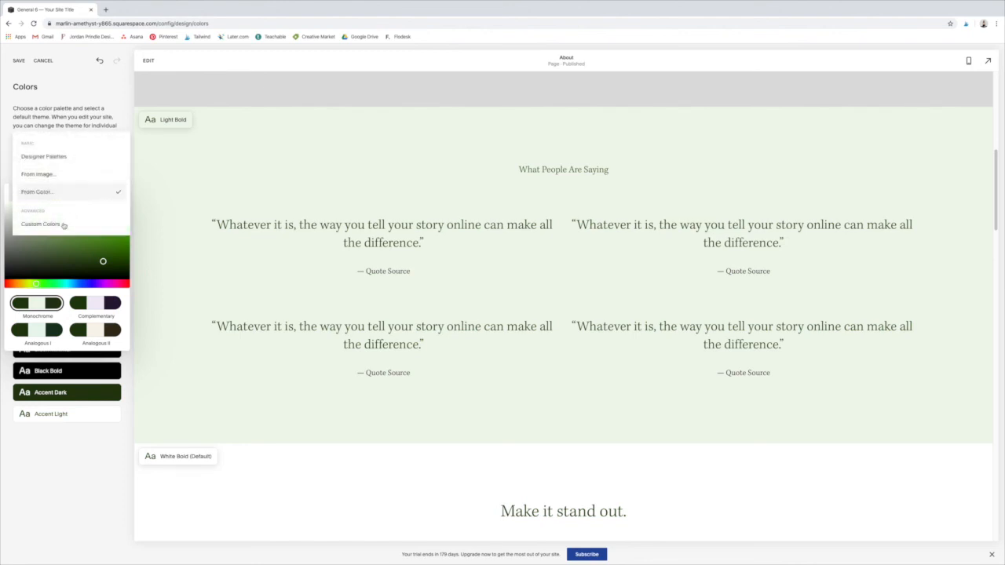
click(58, 226)
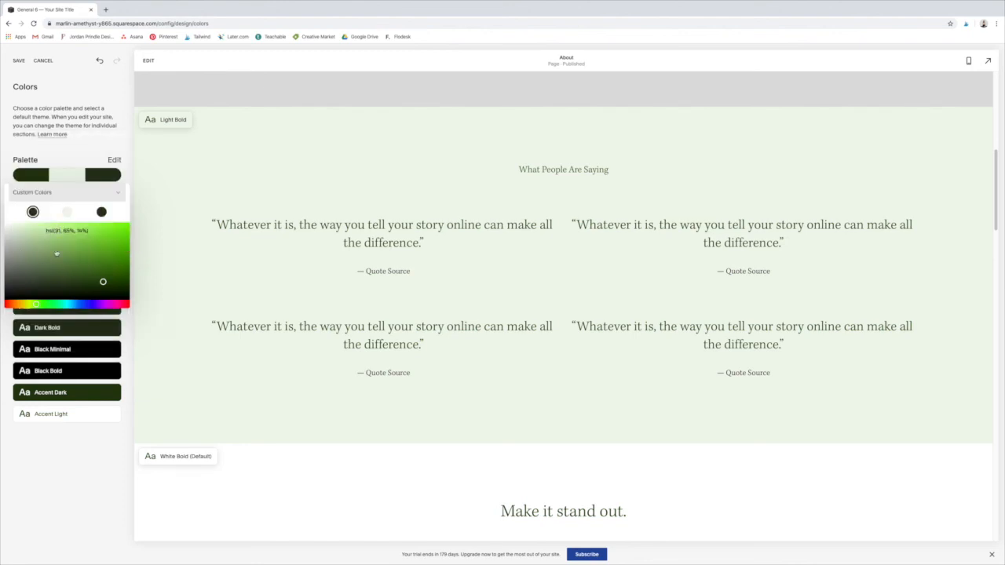
Step: Set the custom palette to a muted green, a medium green and a third color of hsl(95, 77%, 24%)
click(45, 260)
click(84, 262)
click(101, 213)
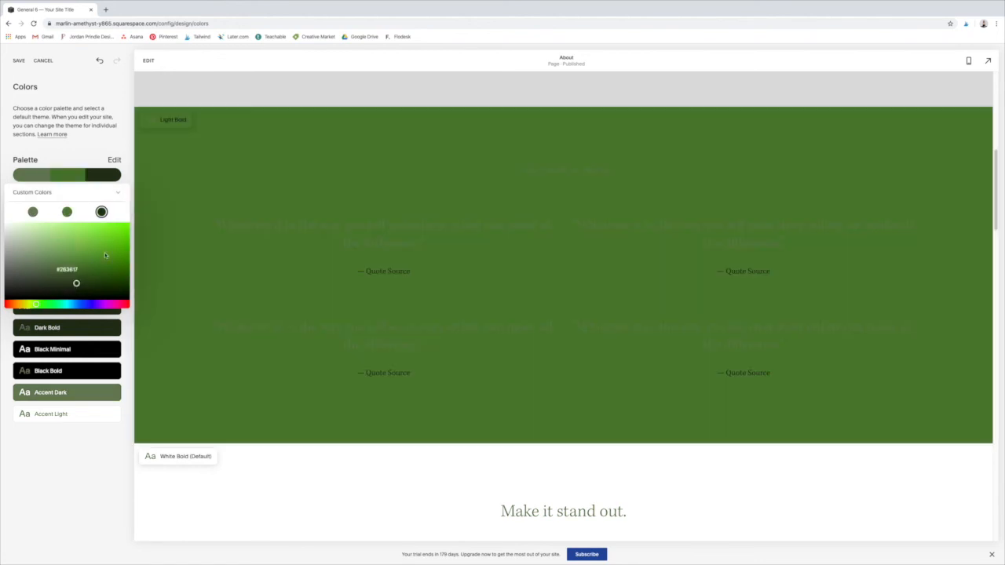
click(113, 267)
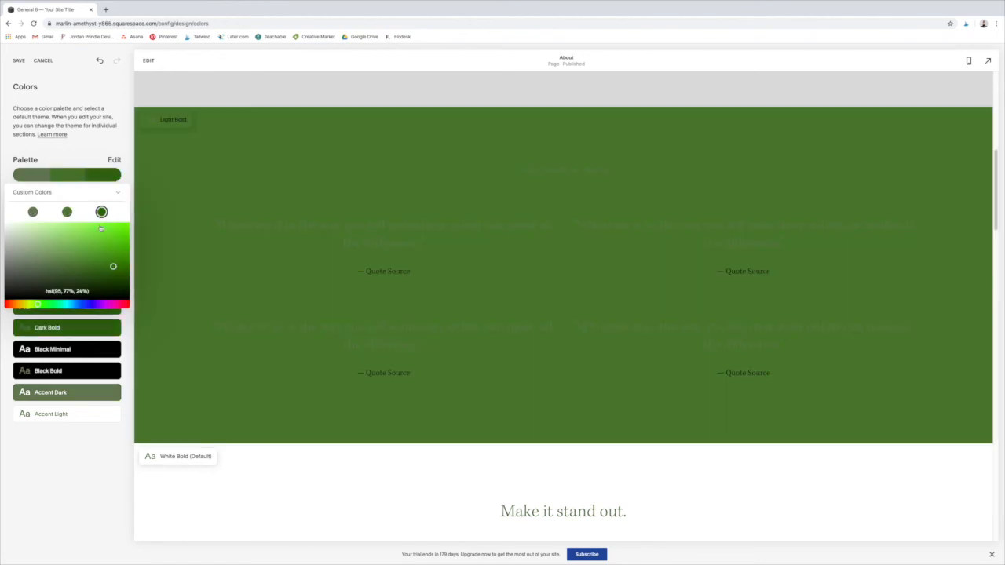
Step: Switch to Designer Palettes and apply the palette of warm gray, light gray and charcoal
click(114, 193)
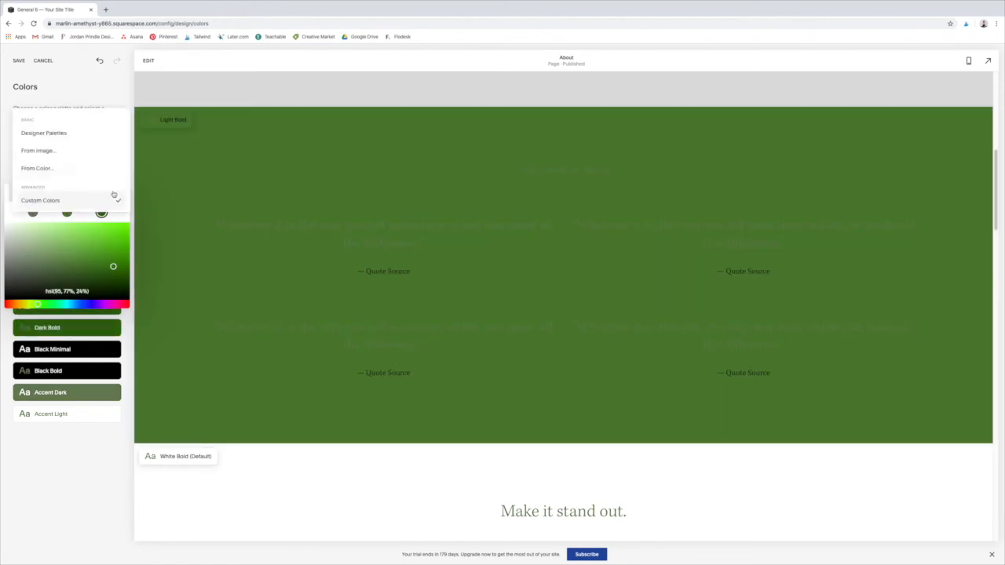
click(78, 135)
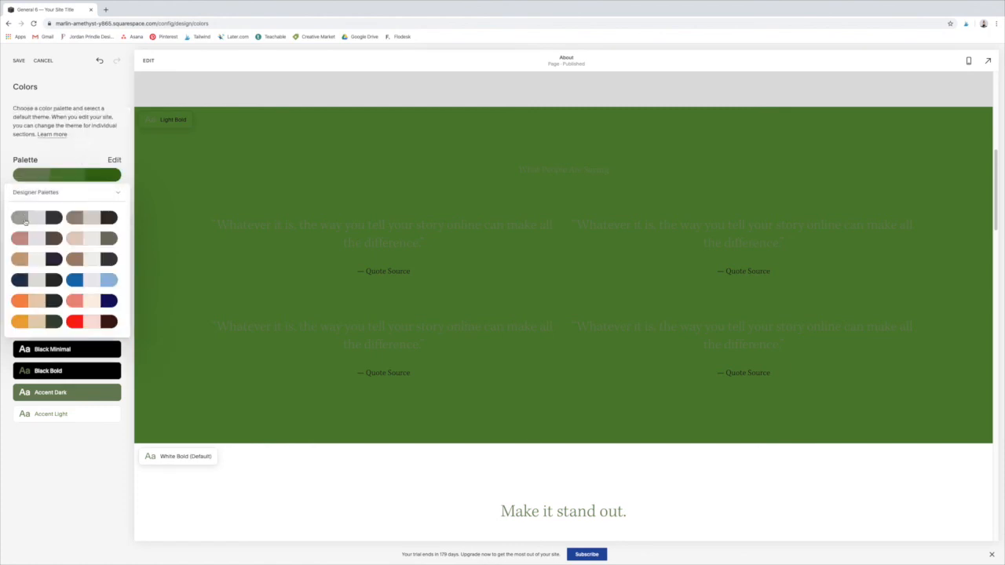
click(25, 222)
click(86, 462)
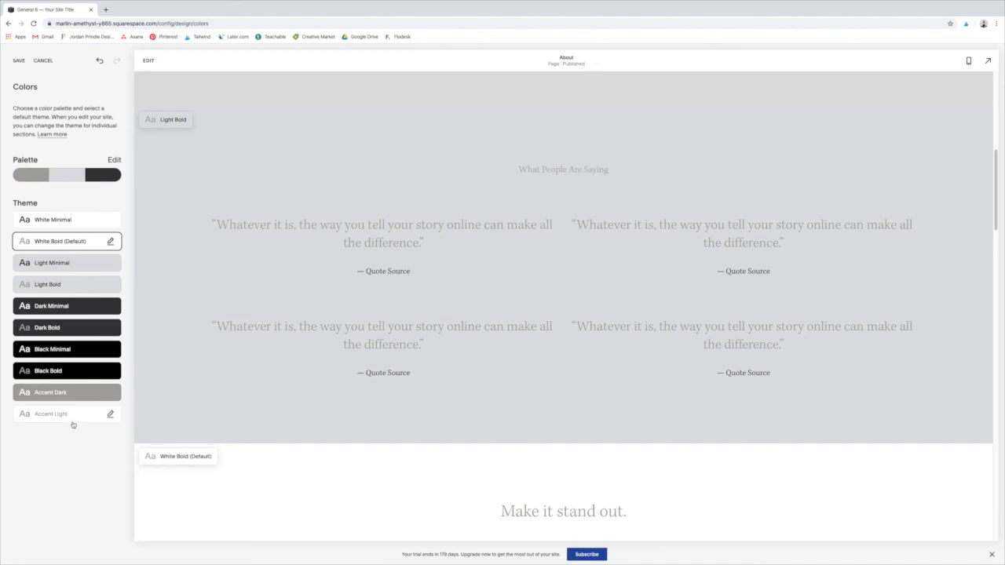
Step: Examine the White Minimal theme's color assignments in the Theme Editor, return to the Colors settings and save the color changes
click(110, 221)
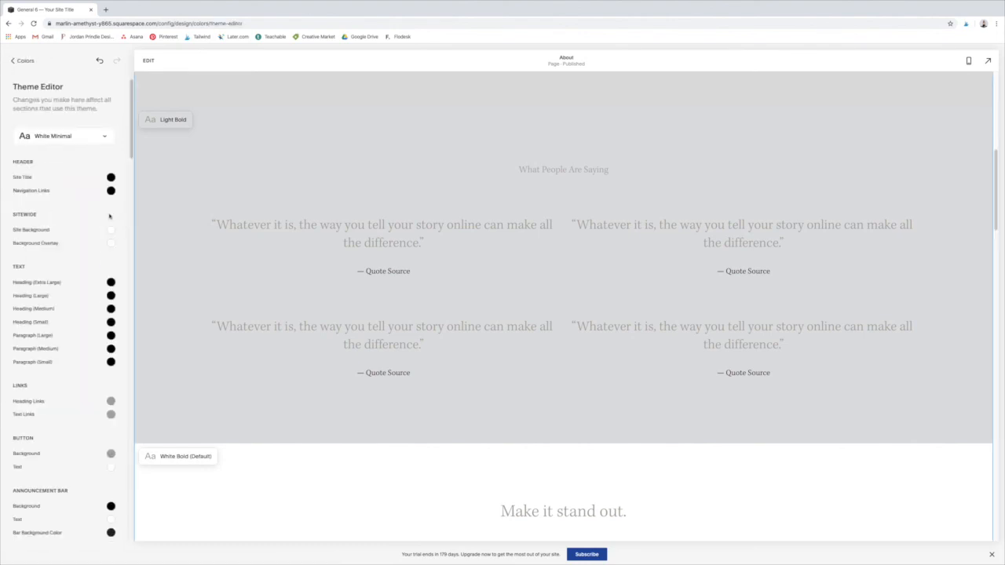
mouse_move(131, 151)
mouse_down()
mouse_move(132, 395)
mouse_move(133, 143)
mouse_up()
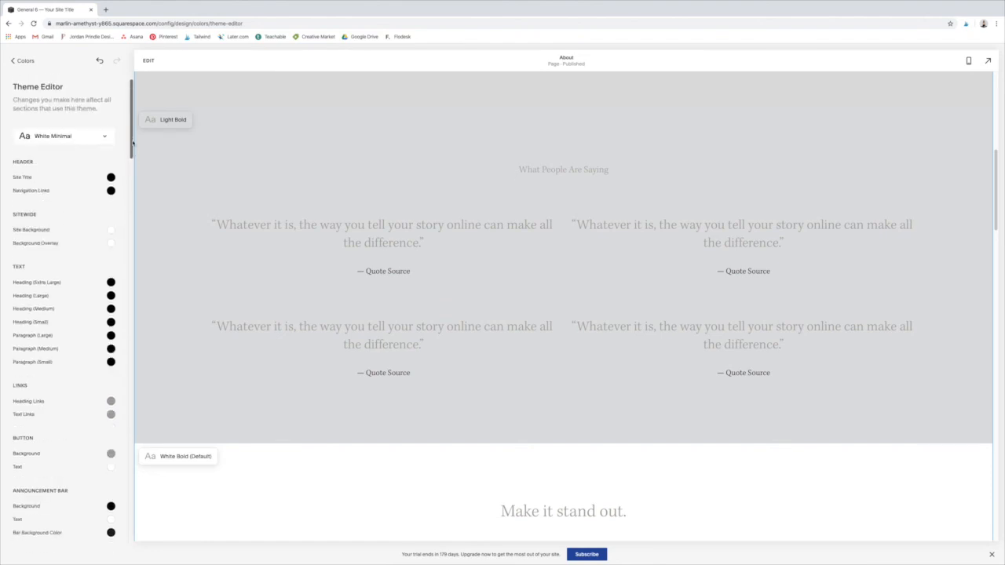
click(16, 61)
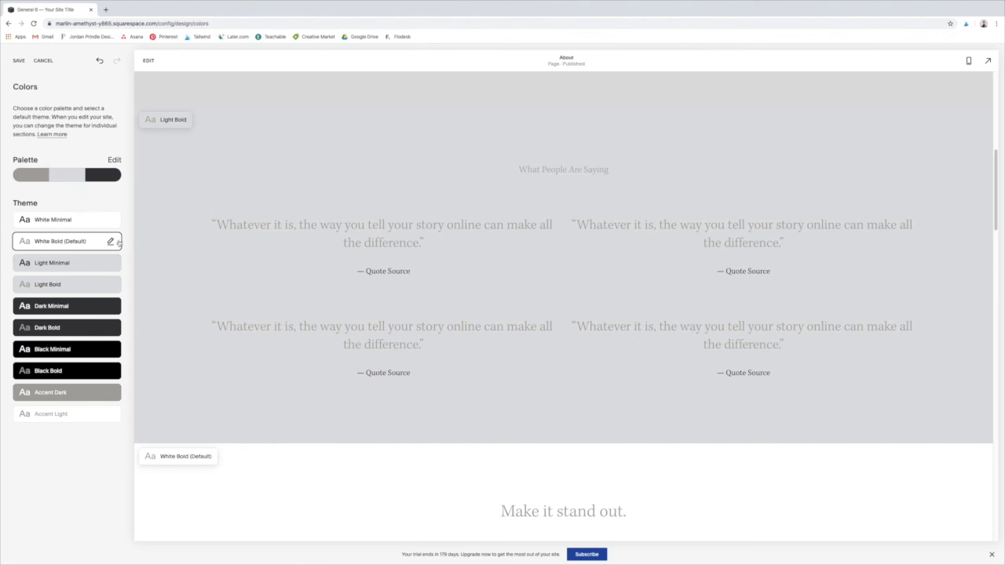
click(19, 62)
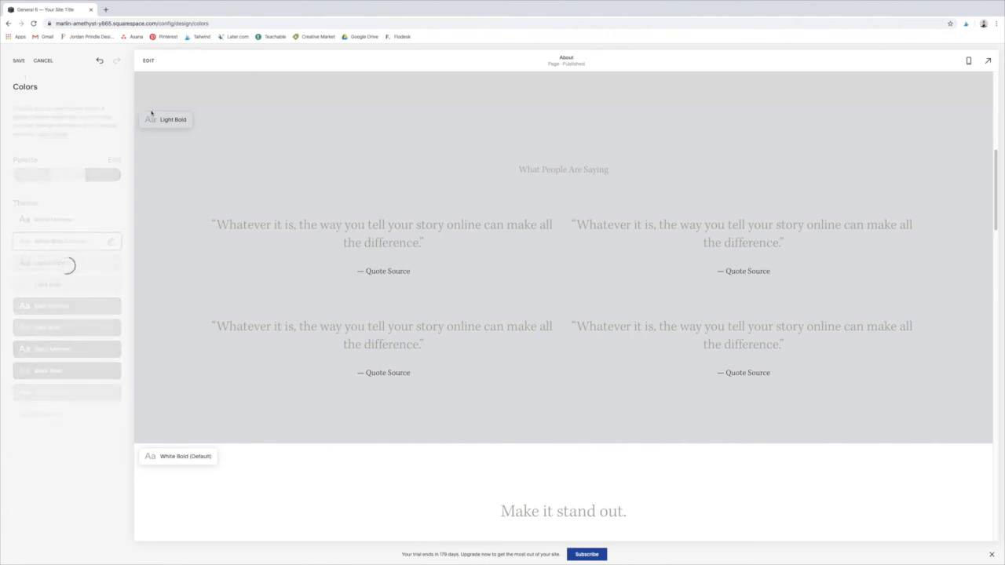